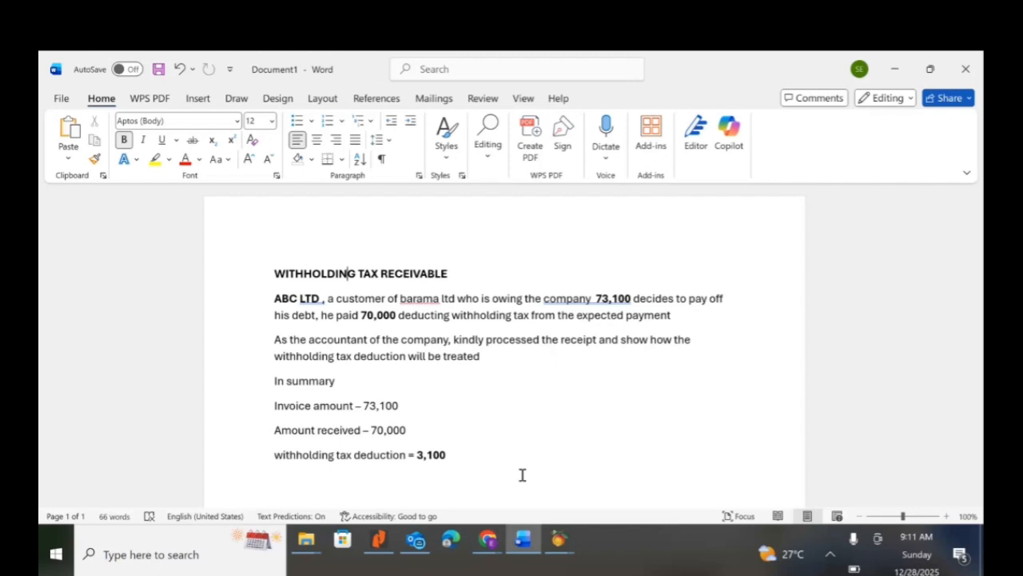
Review the withholding tax receivable exercise for ABC LTD in Word and switch to Peachtree Accounting
double_click(315, 301)
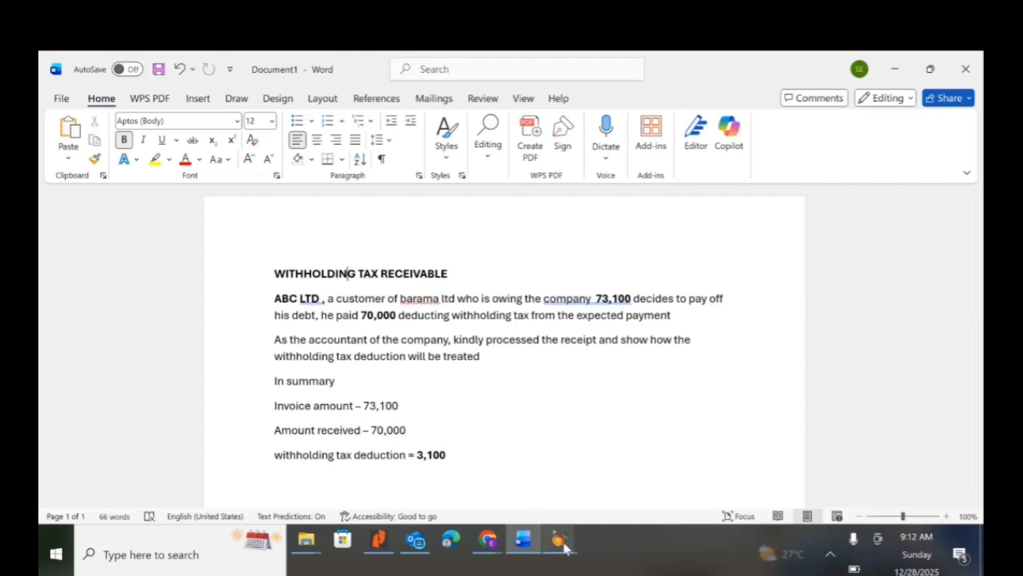
mouse_move(563, 544)
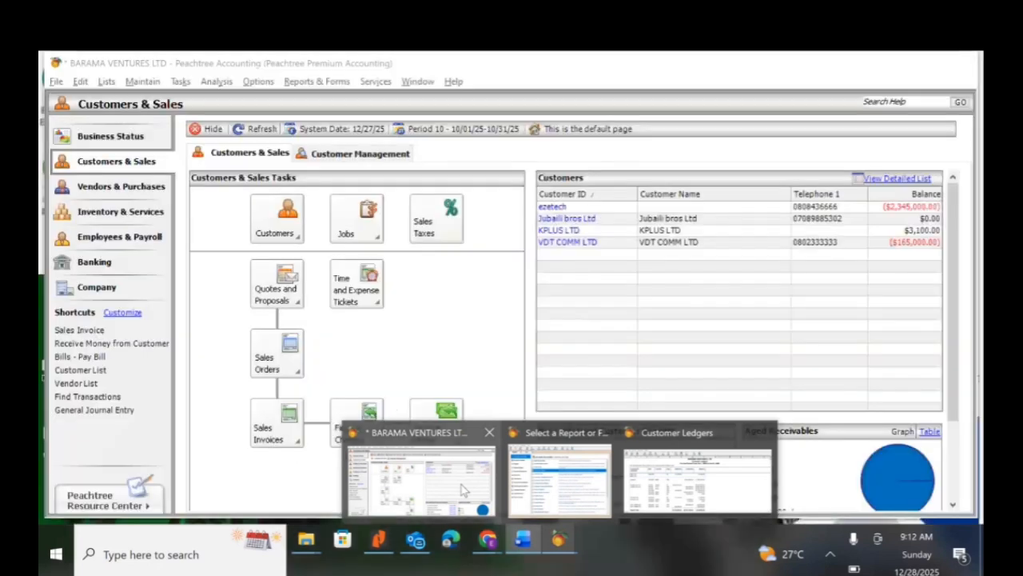
click(461, 485)
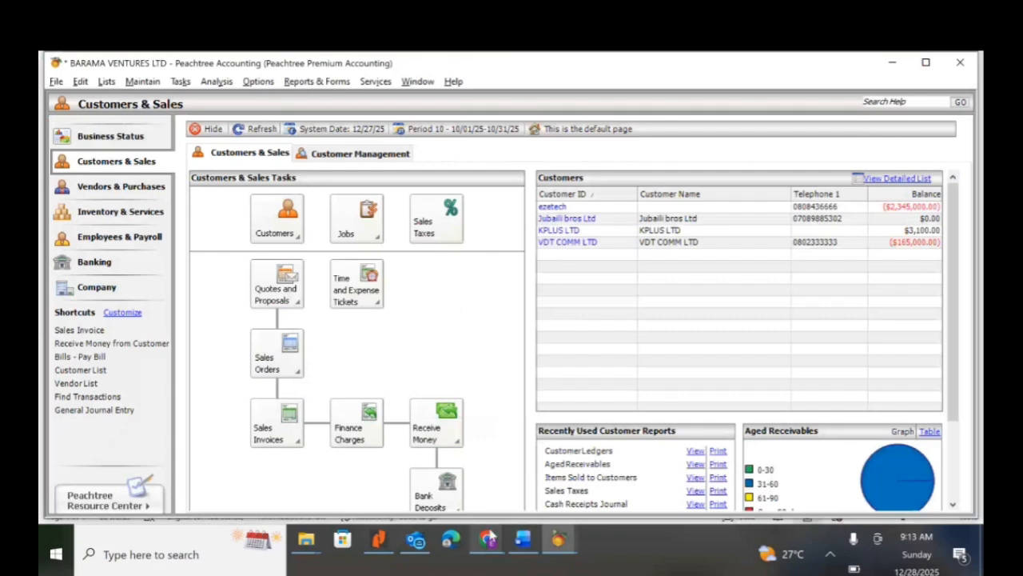
mouse_move(533, 541)
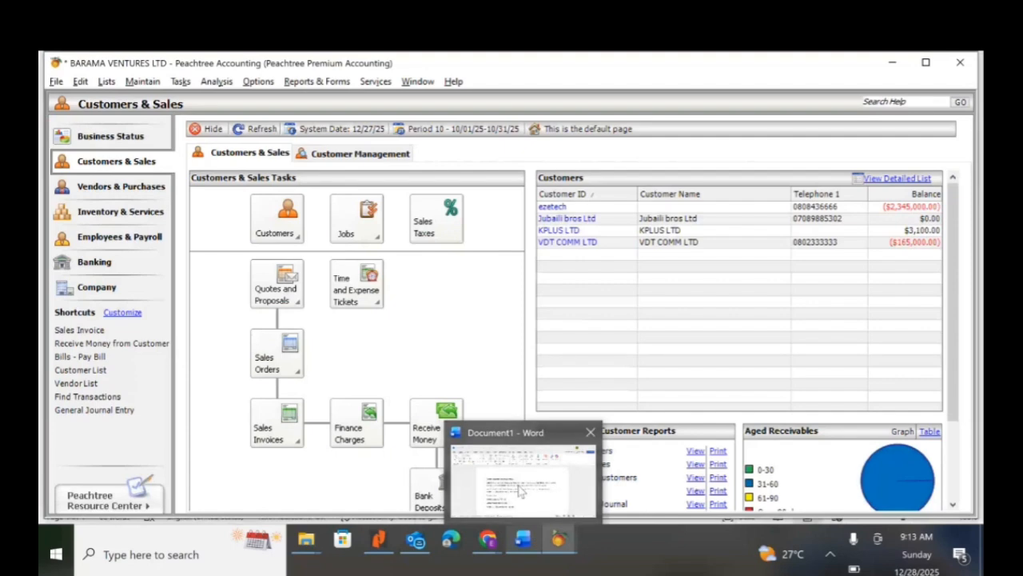
mouse_move(520, 491)
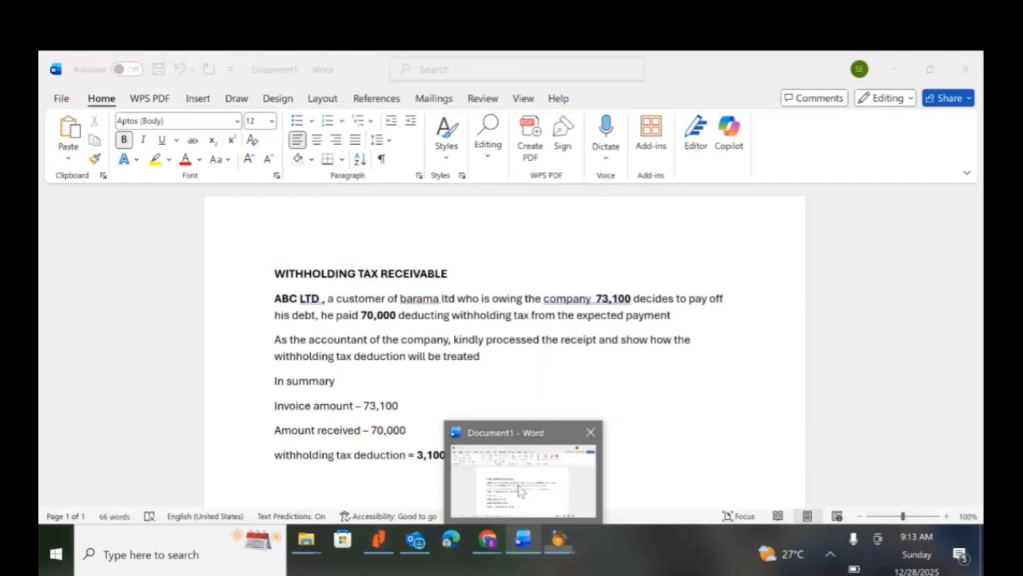
click(519, 491)
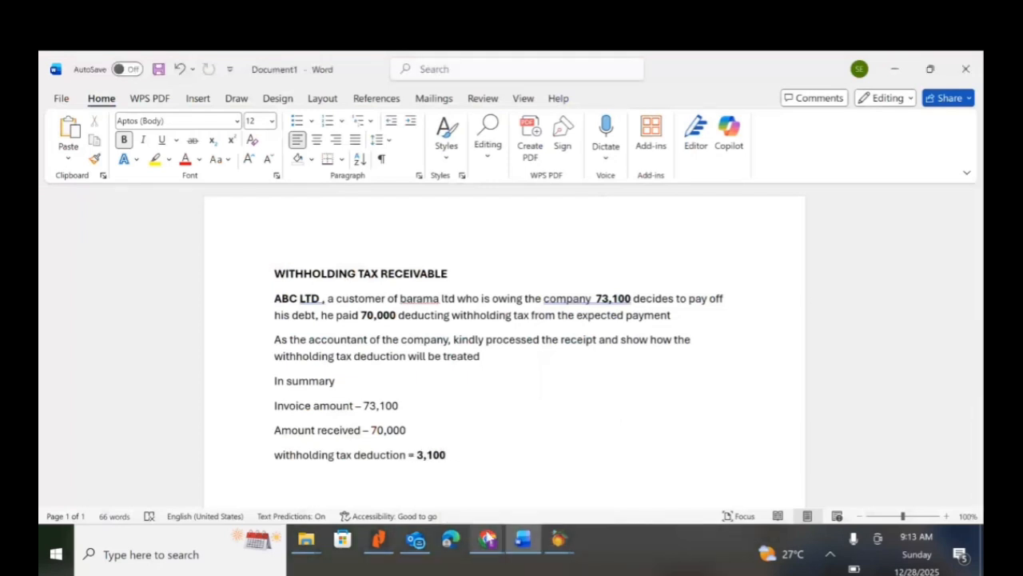
mouse_move(489, 539)
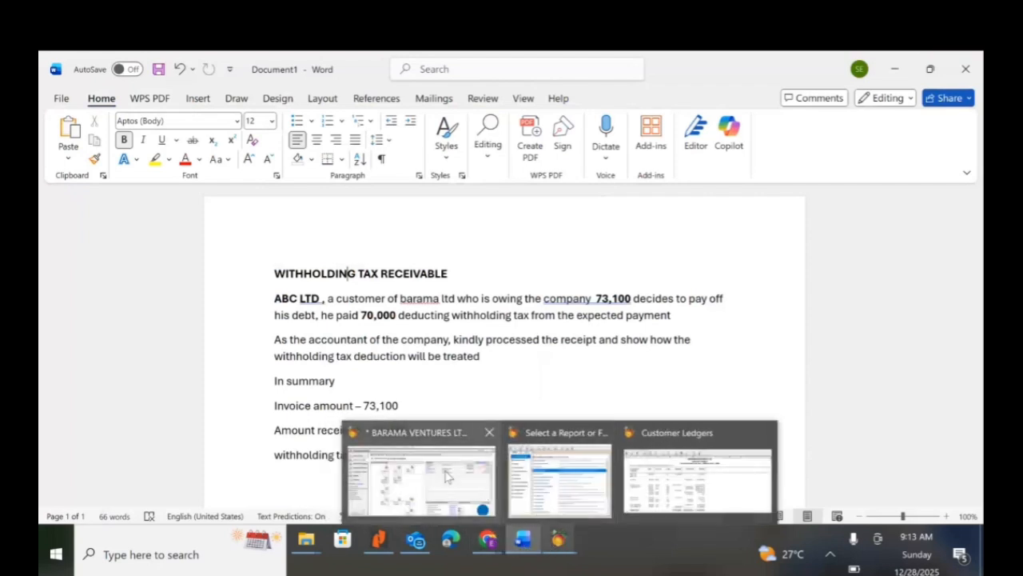
mouse_move(447, 476)
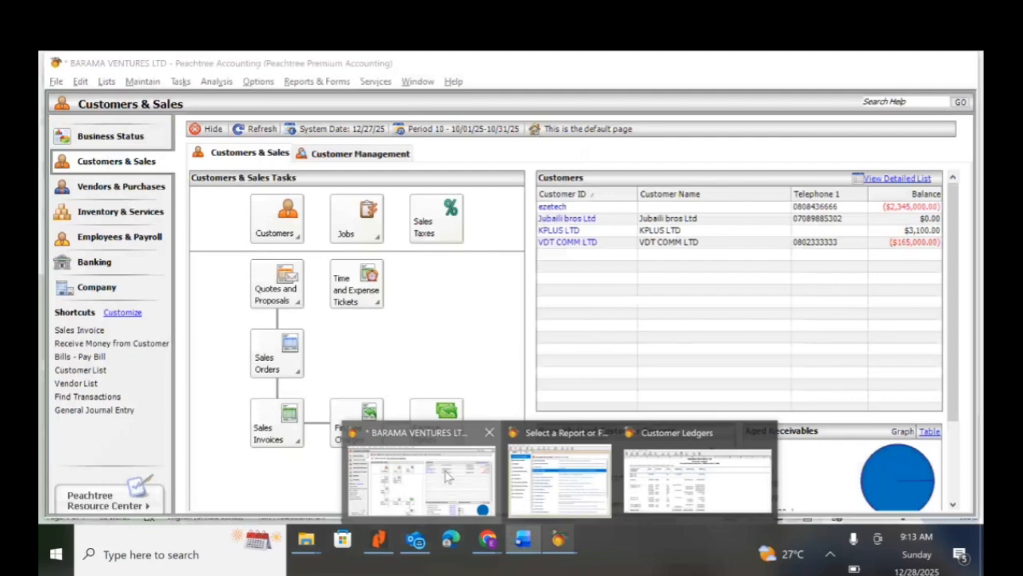
click(447, 477)
click(181, 81)
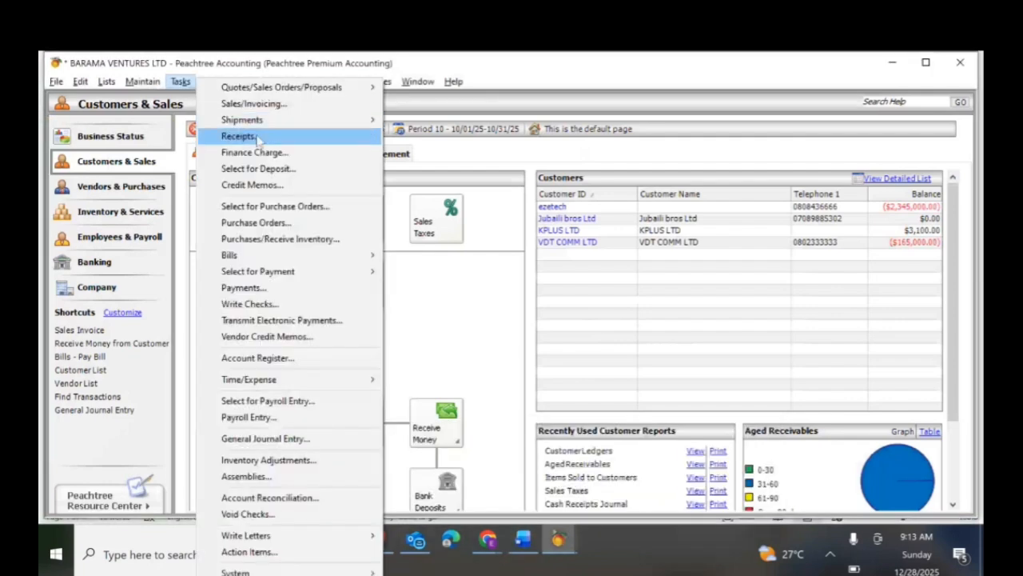
click(257, 140)
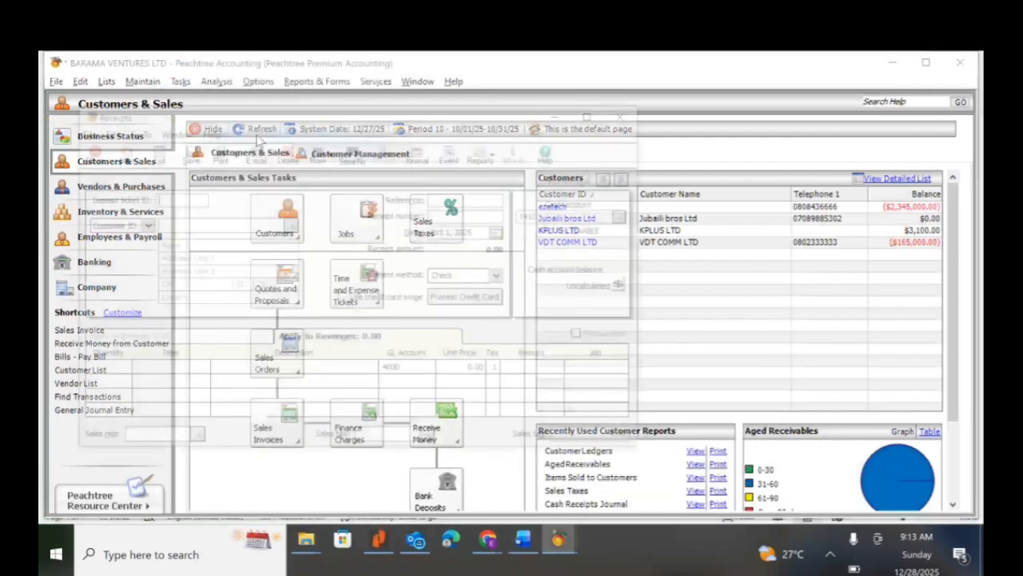
click(293, 228)
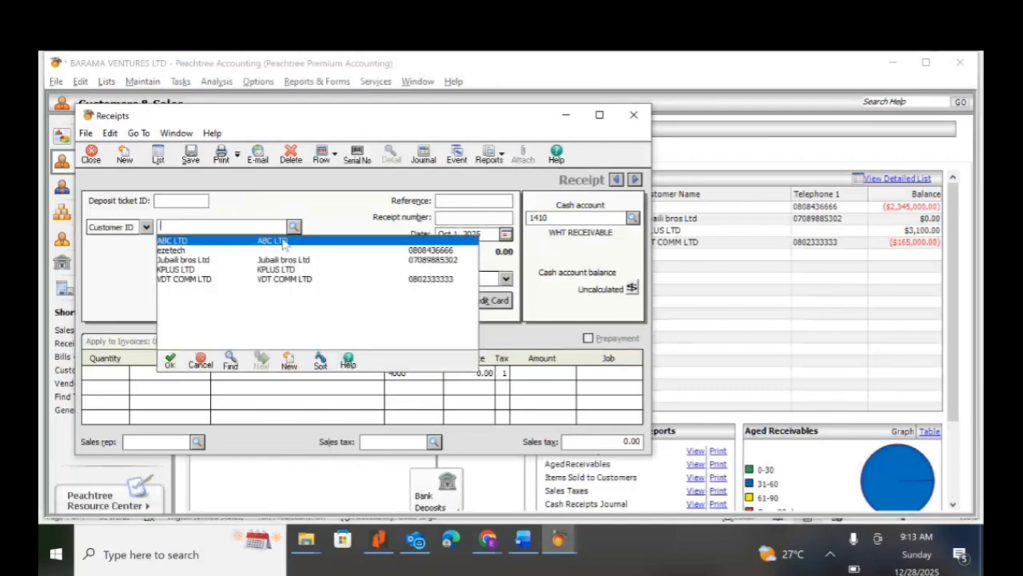
double_click(282, 241)
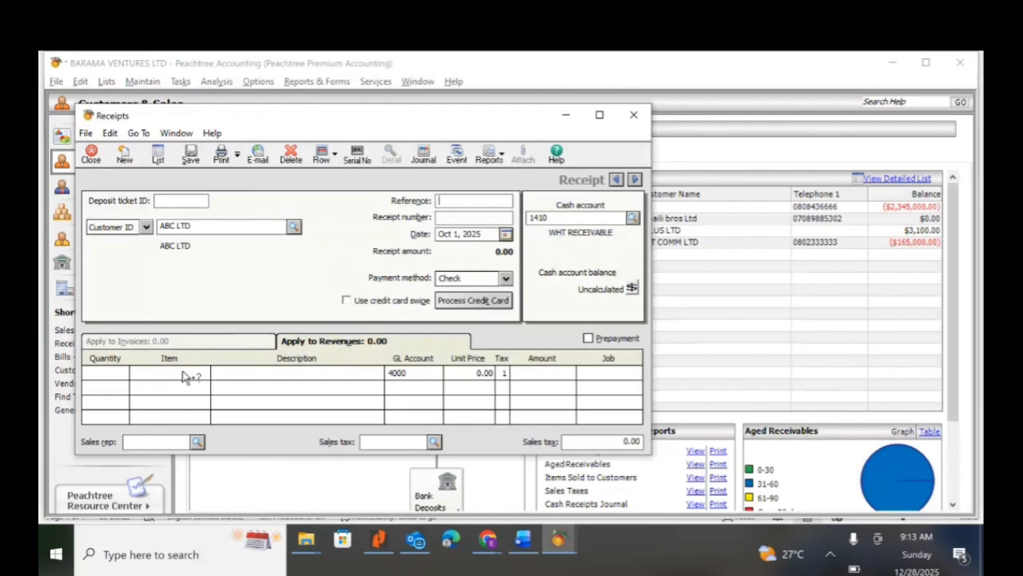
click(239, 373)
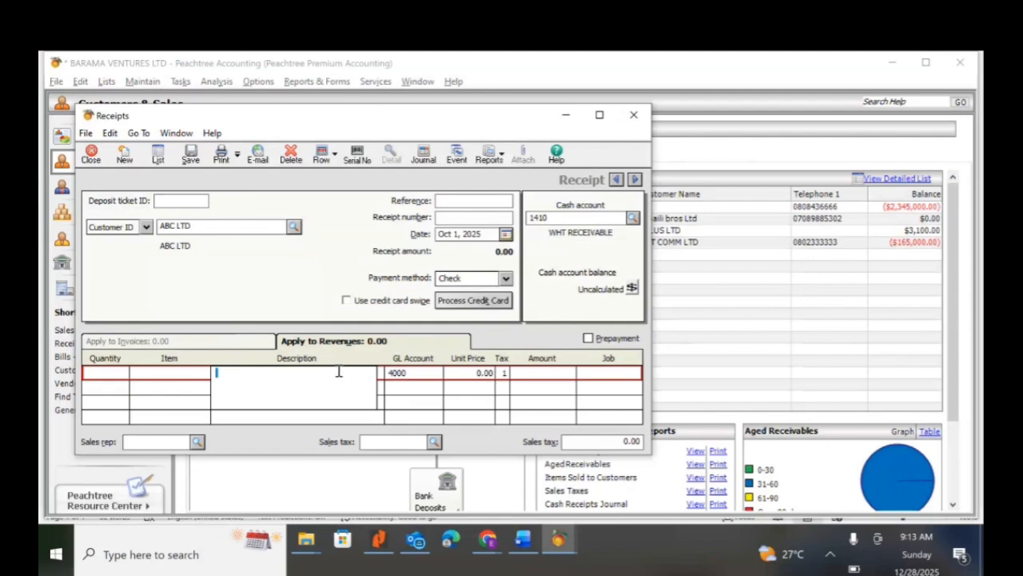
click(295, 227)
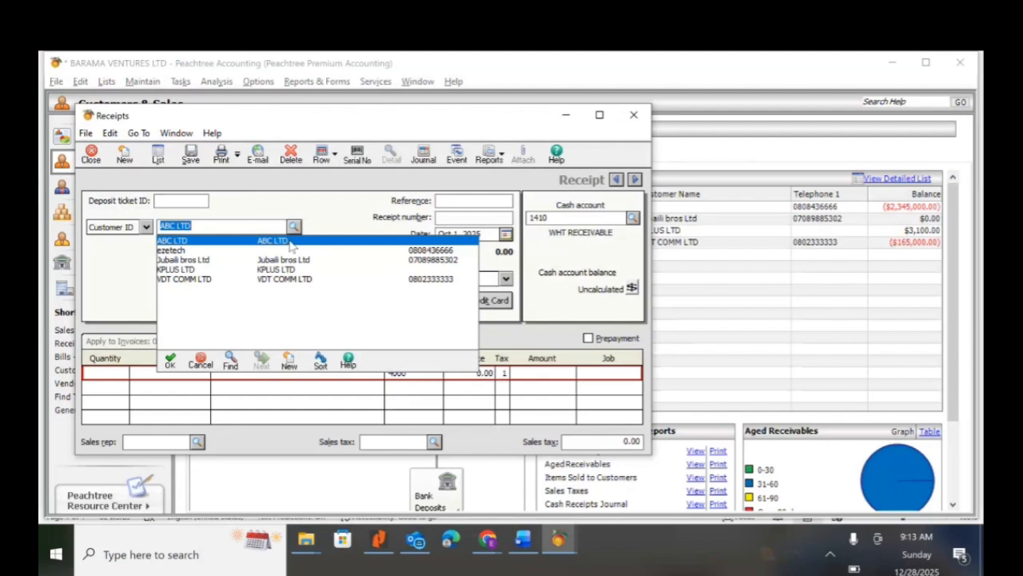
double_click(291, 242)
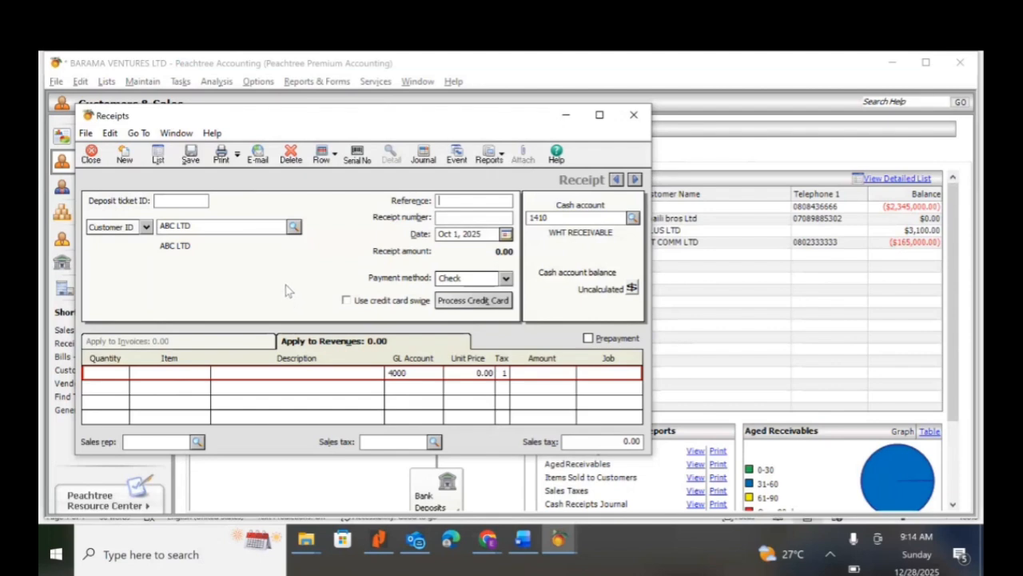
click(637, 117)
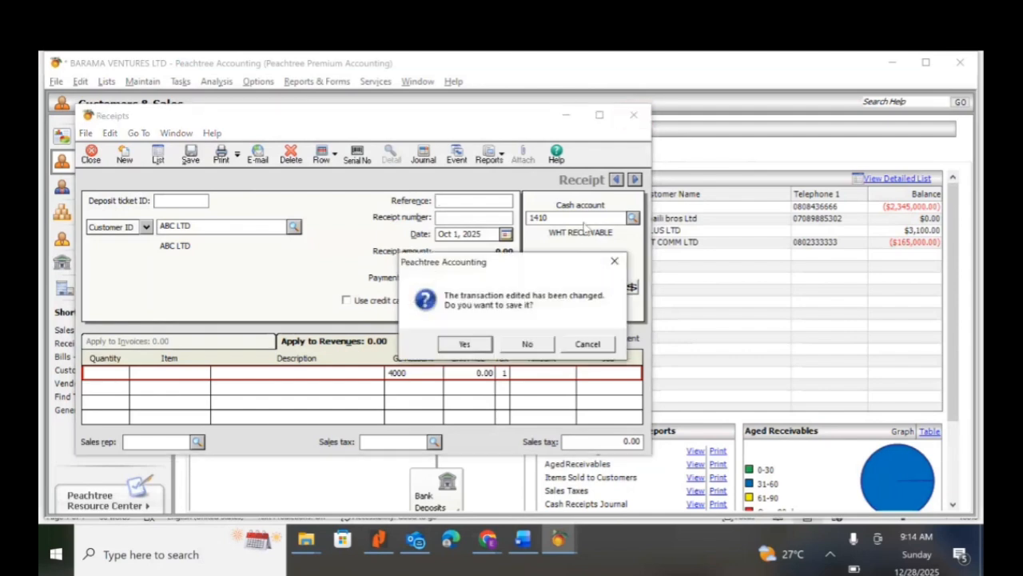
click(528, 344)
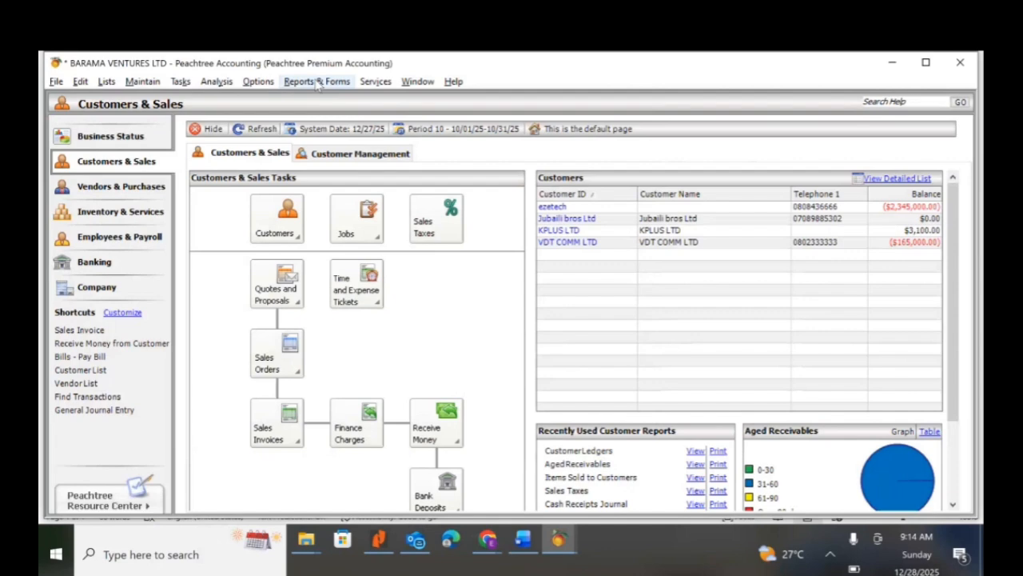
Check ABC LTD's transactions in the Customer Ledgers report and close the report windows
click(318, 84)
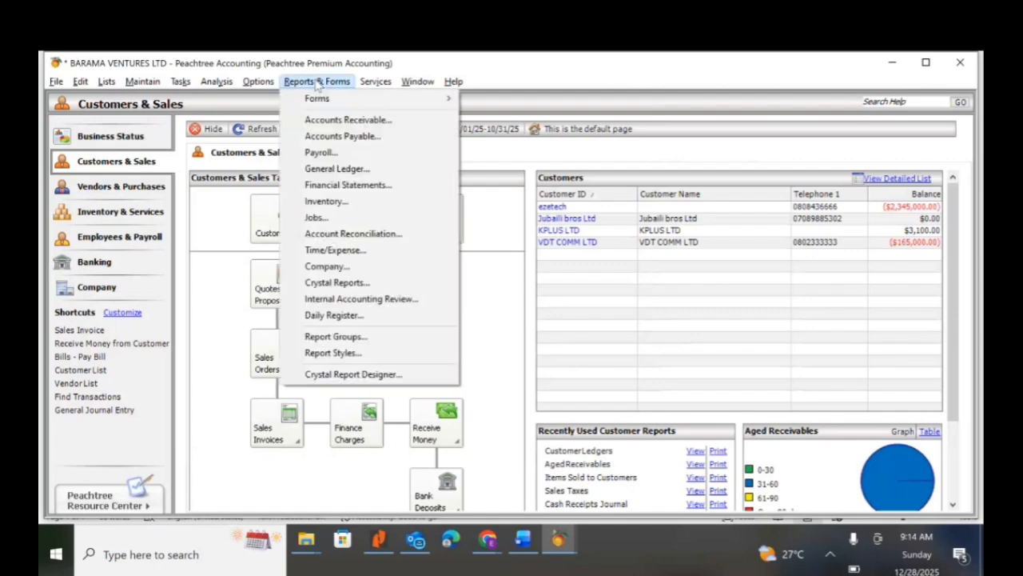
click(339, 120)
click(288, 253)
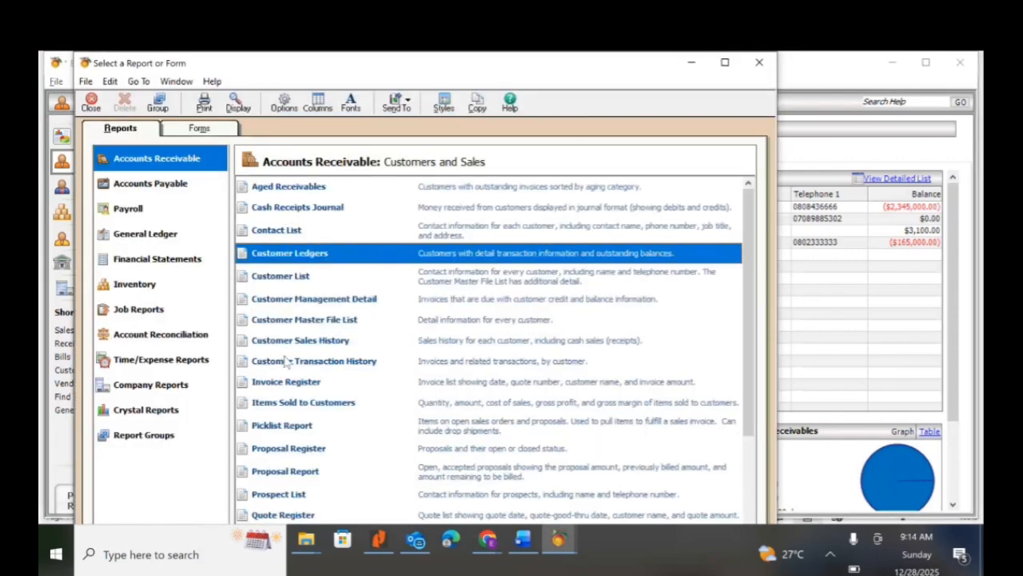
double_click(286, 254)
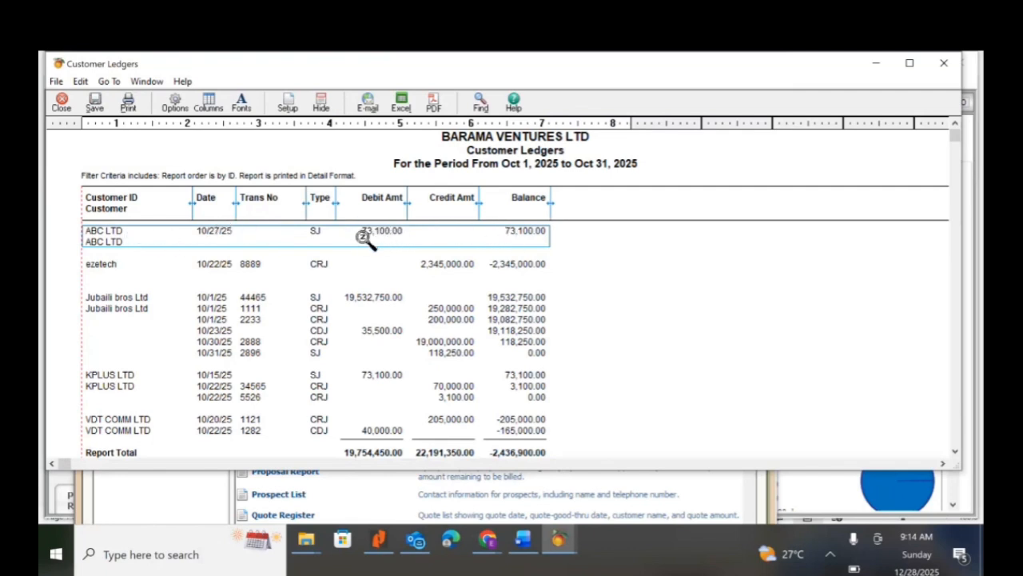
click(62, 104)
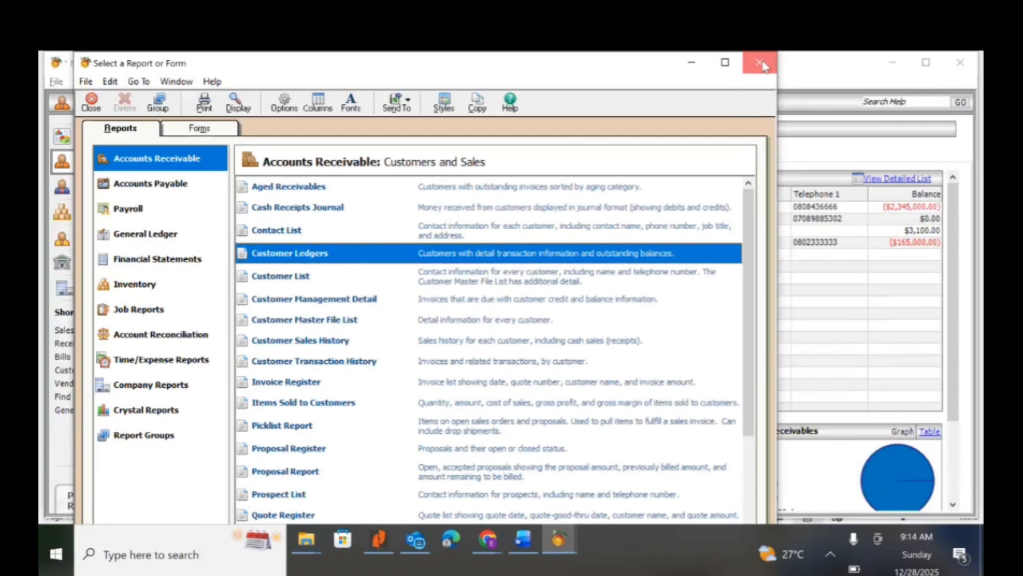
click(760, 63)
Start a new receipt for customer ABC LTD and mark it as a prepayment
click(181, 81)
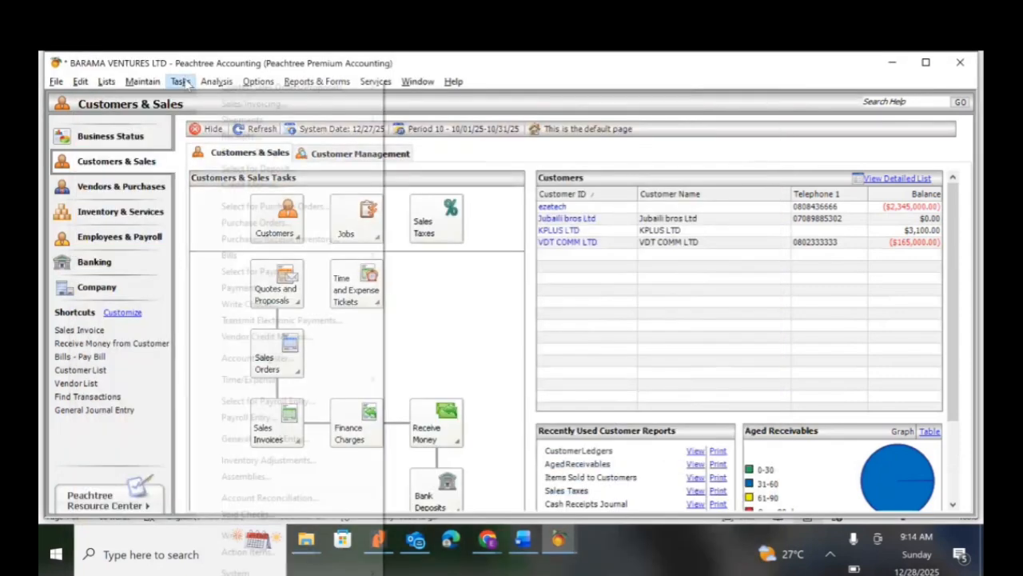
click(240, 137)
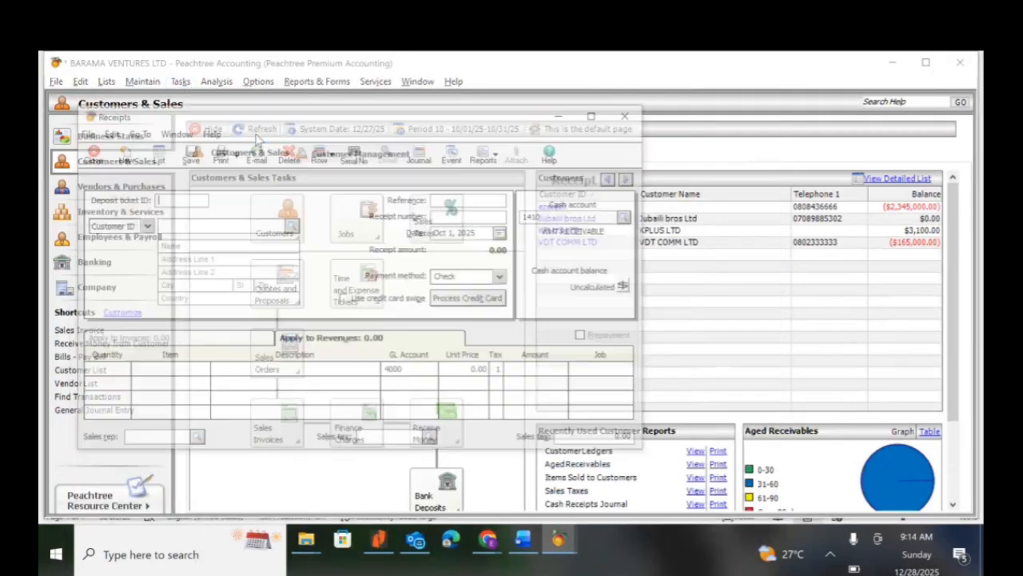
click(294, 228)
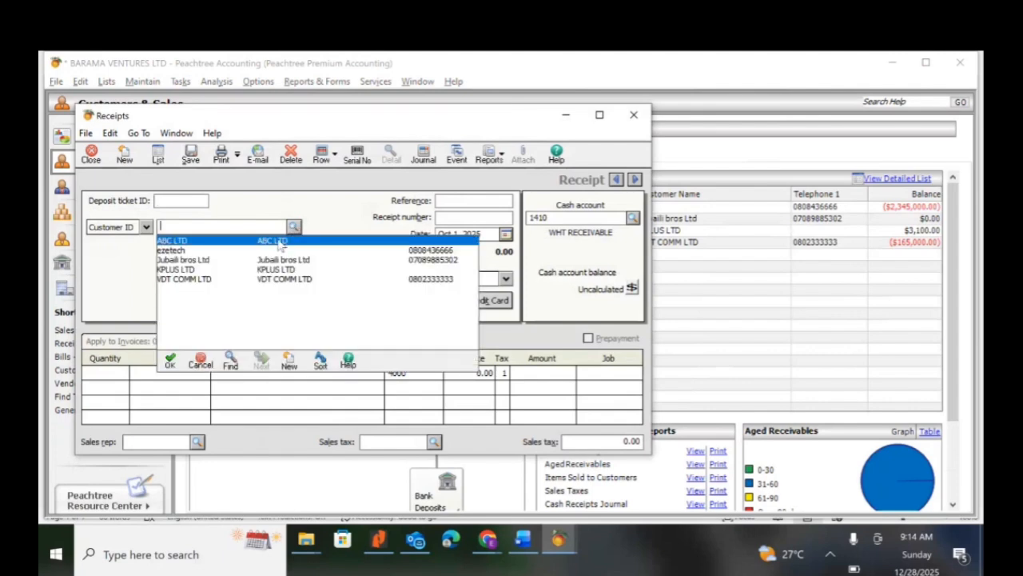
click(279, 243)
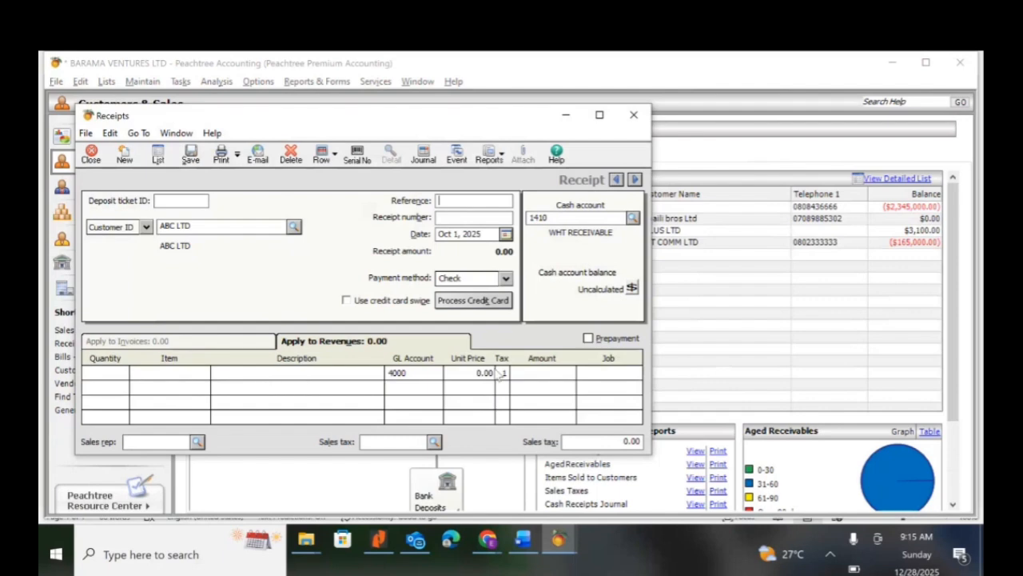
click(588, 339)
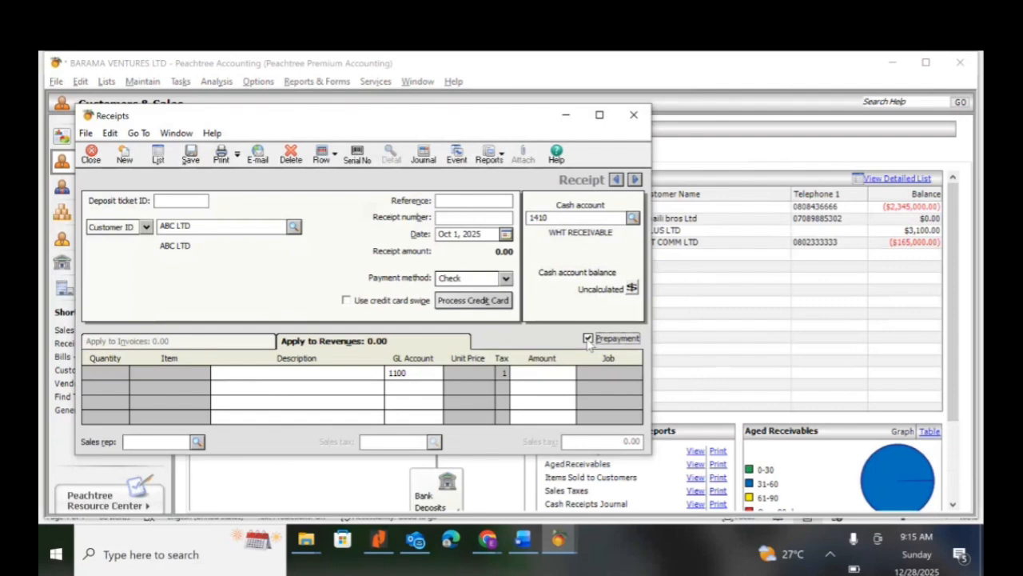
Fill in the receipt line with description "PAYMENT FOR OUTSTANDING INVOICE", GL account 1100 and amount 70,000.00
click(313, 374)
text(PAYMEN)
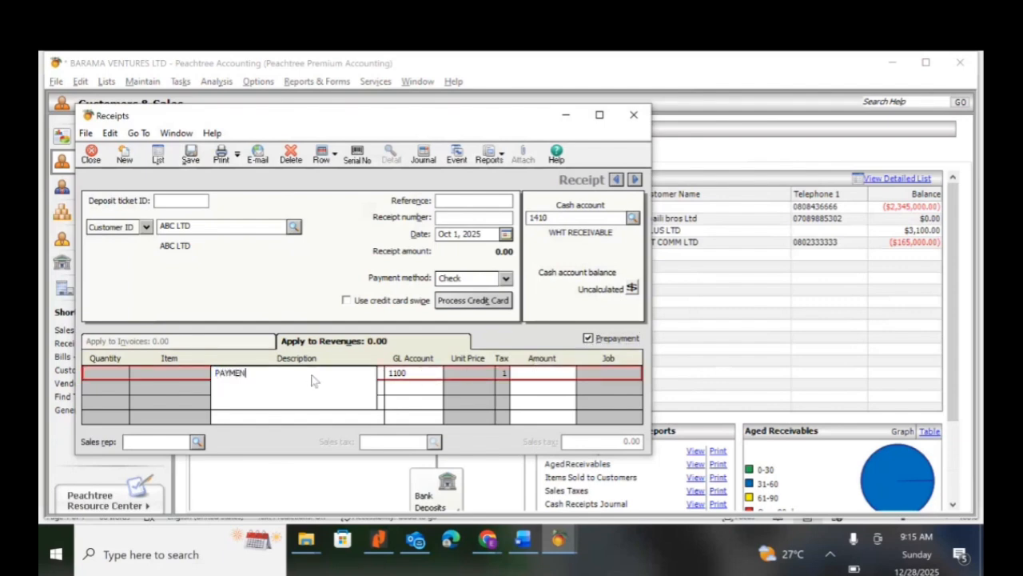
text(T FOR INVOICE)
click(270, 373)
text(OUTSTANDING)
key(Tab)
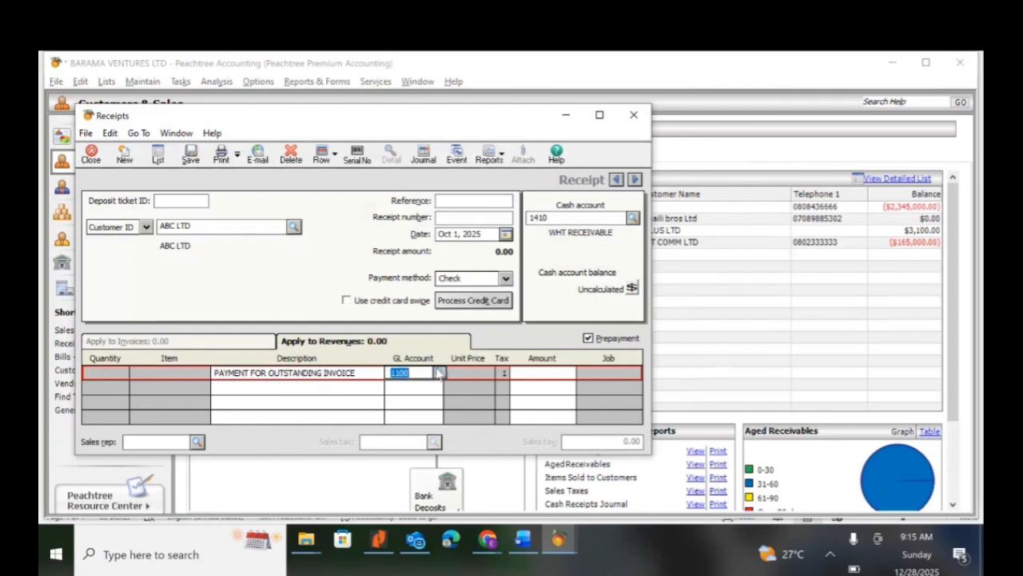
click(439, 372)
key(Return)
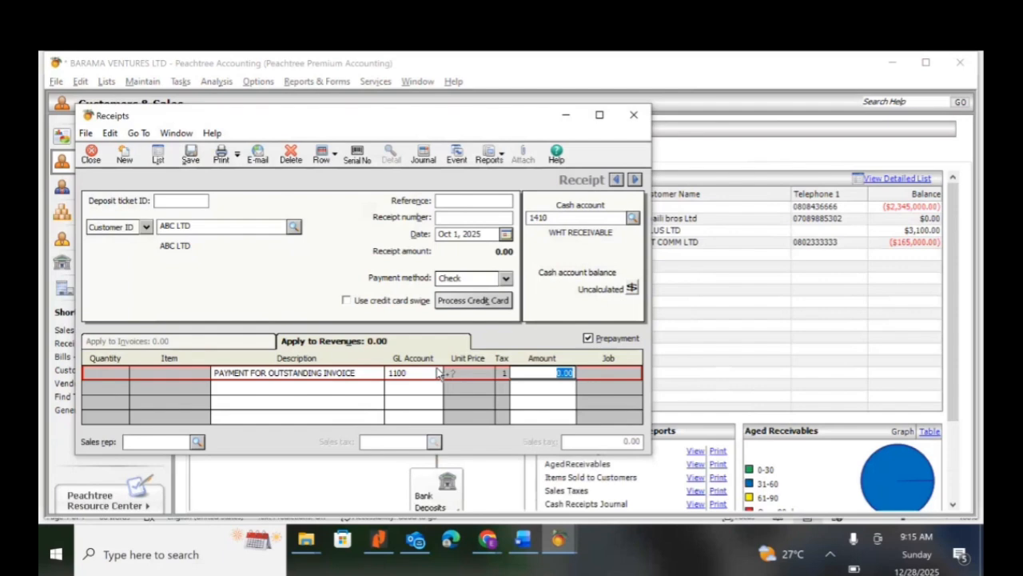
text(700)
key(Return)
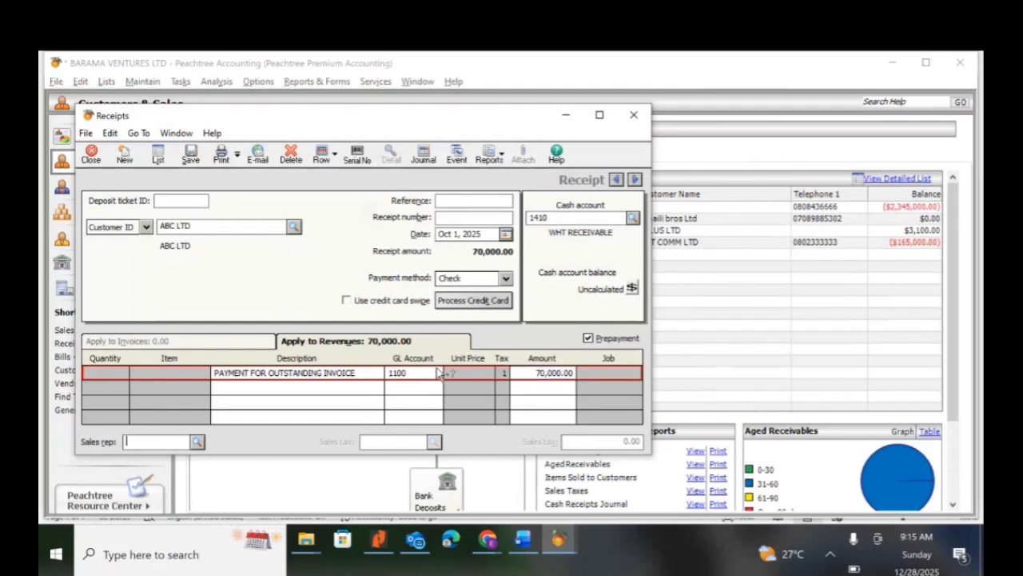
Set the receipt's cash account to 1030 Access bank, reference to 5256 and date to Oct 28, 2025, and save it
click(632, 218)
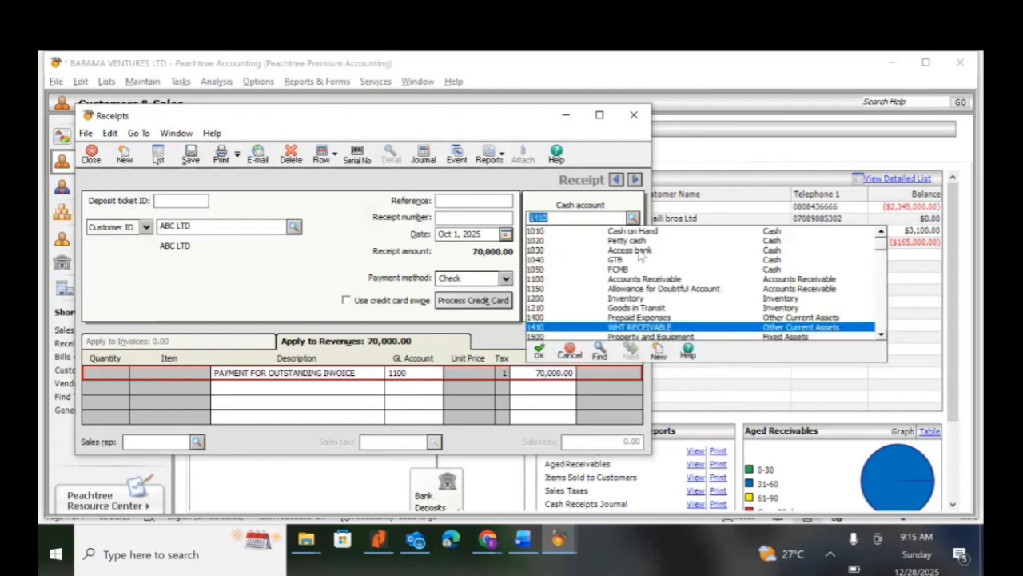
double_click(638, 251)
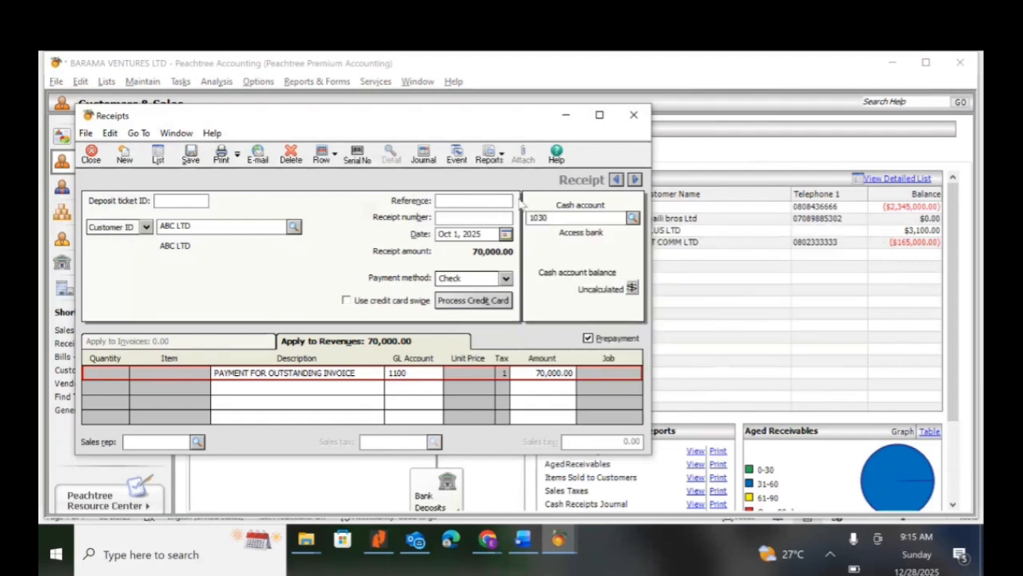
click(470, 201)
text(5256)
click(506, 234)
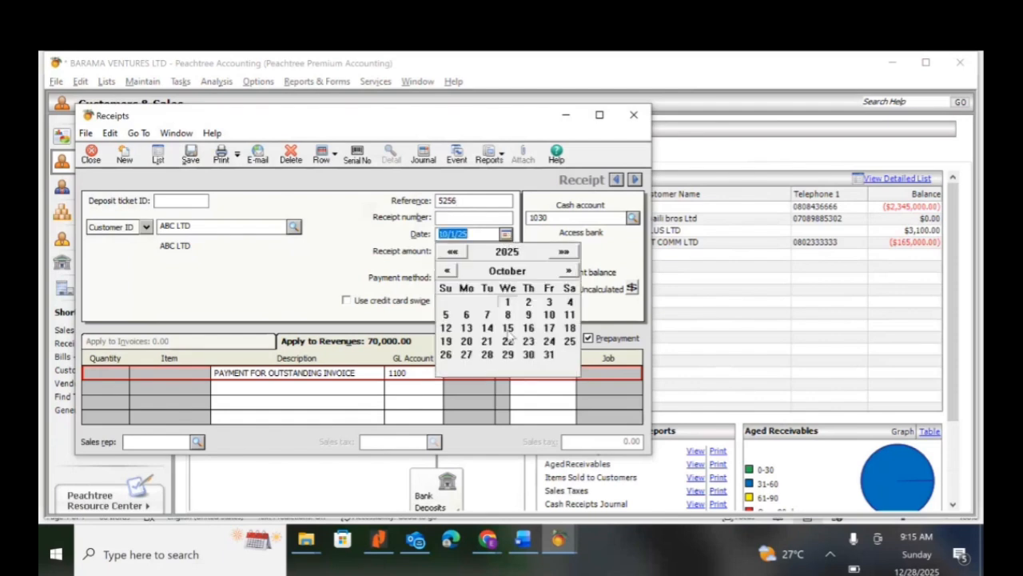
click(487, 355)
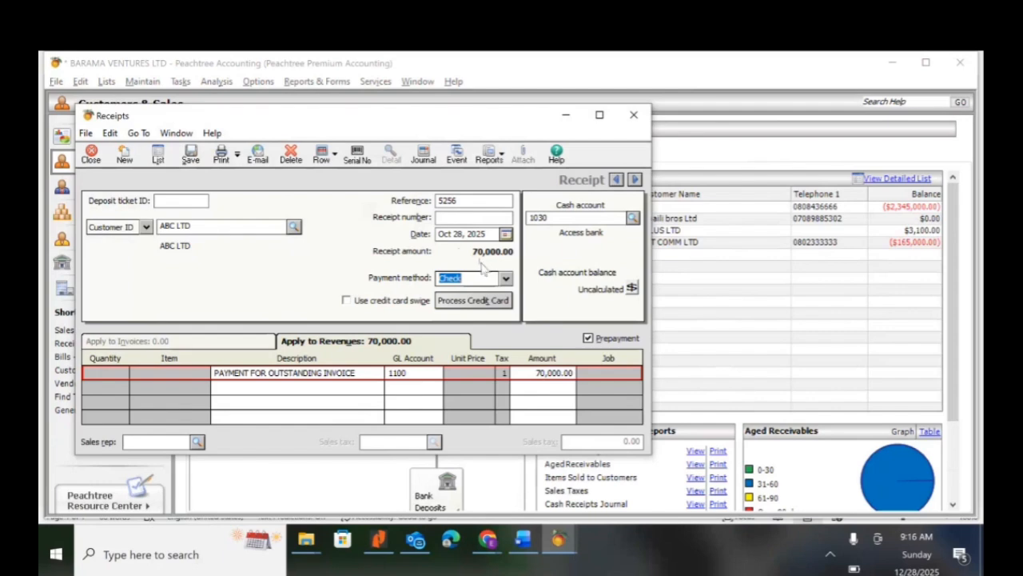
click(190, 155)
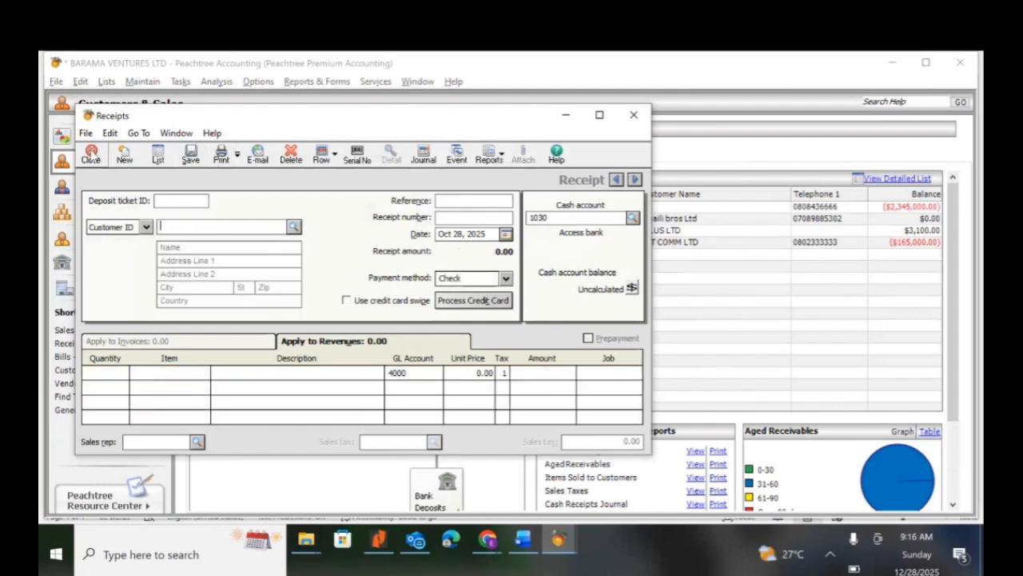
Open ABC LTD's Oct 28 receipt from the receipt list to check it, and close both windows
click(158, 157)
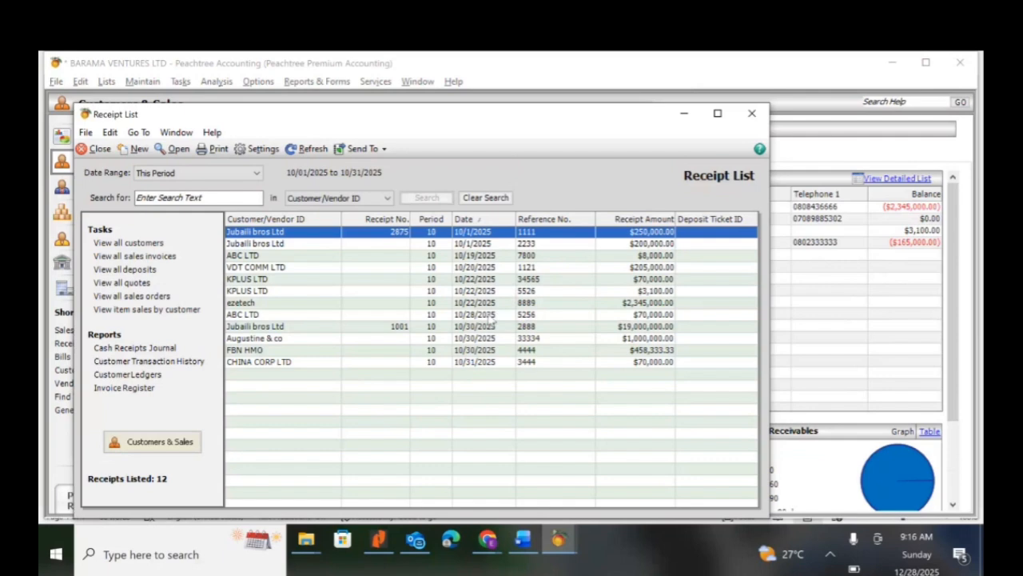
double_click(492, 317)
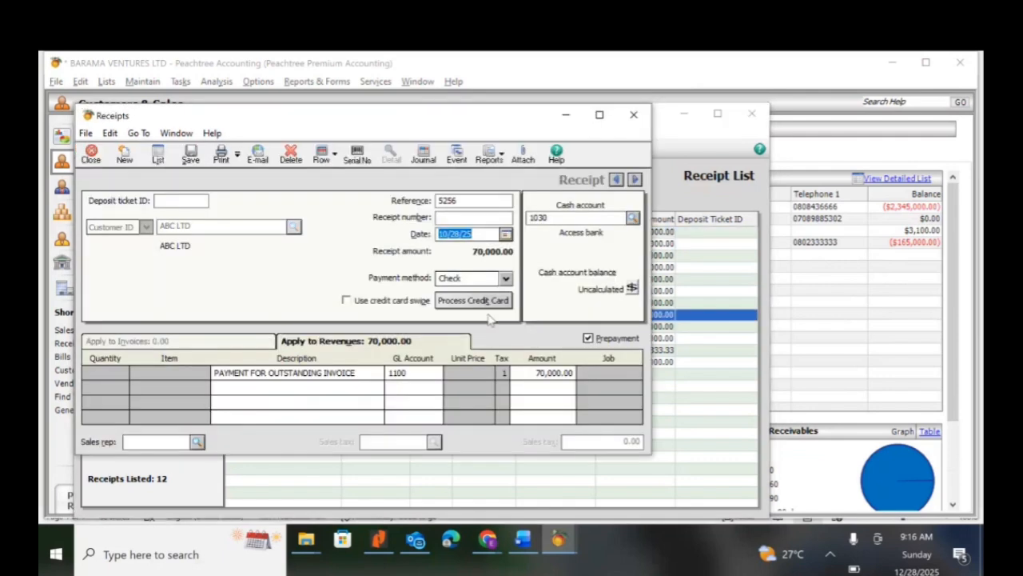
click(632, 118)
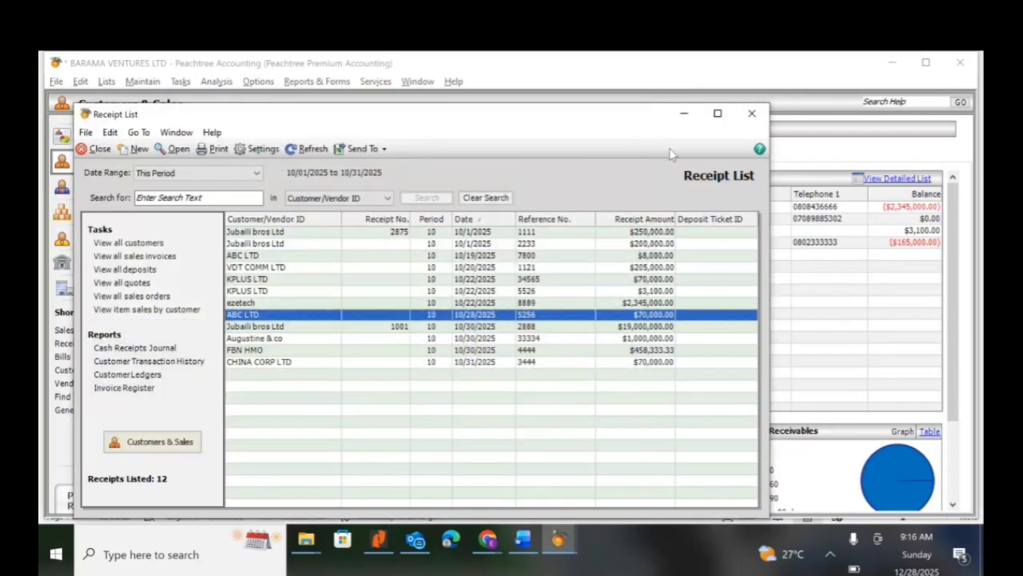
click(753, 115)
Review the Customer Ledgers report filtered to customer ABC LTD and close the report windows
click(317, 82)
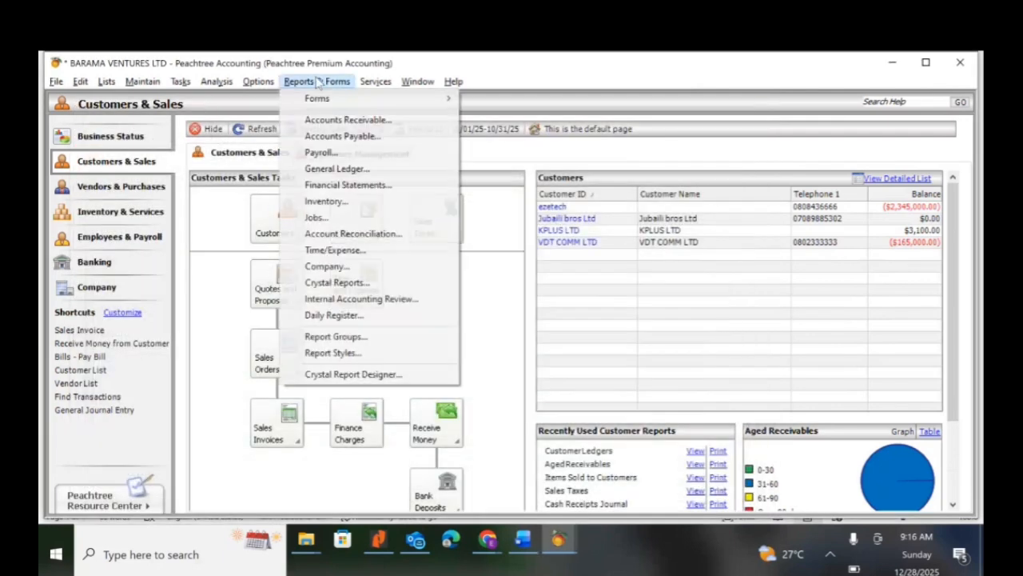
click(349, 120)
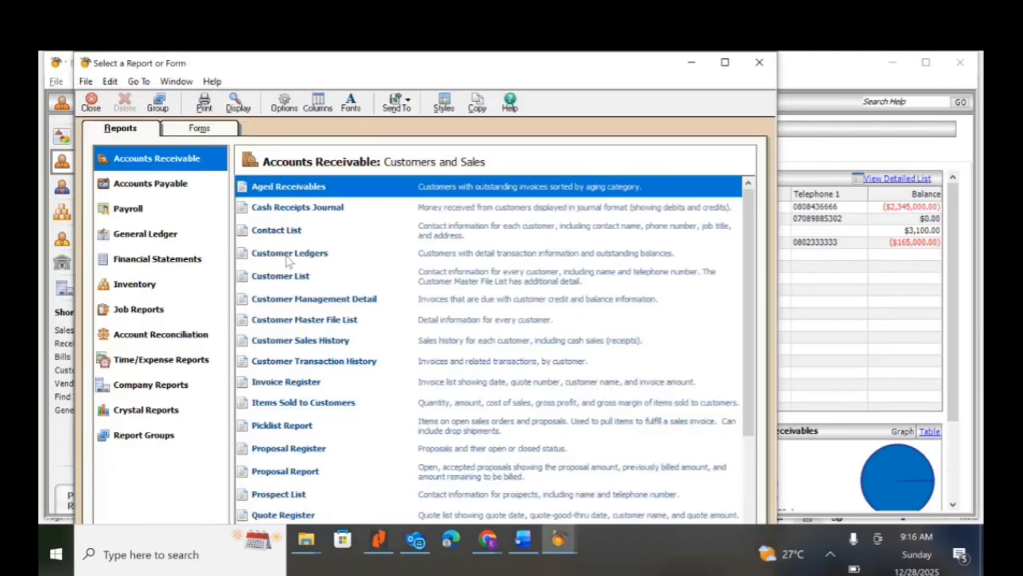
double_click(286, 255)
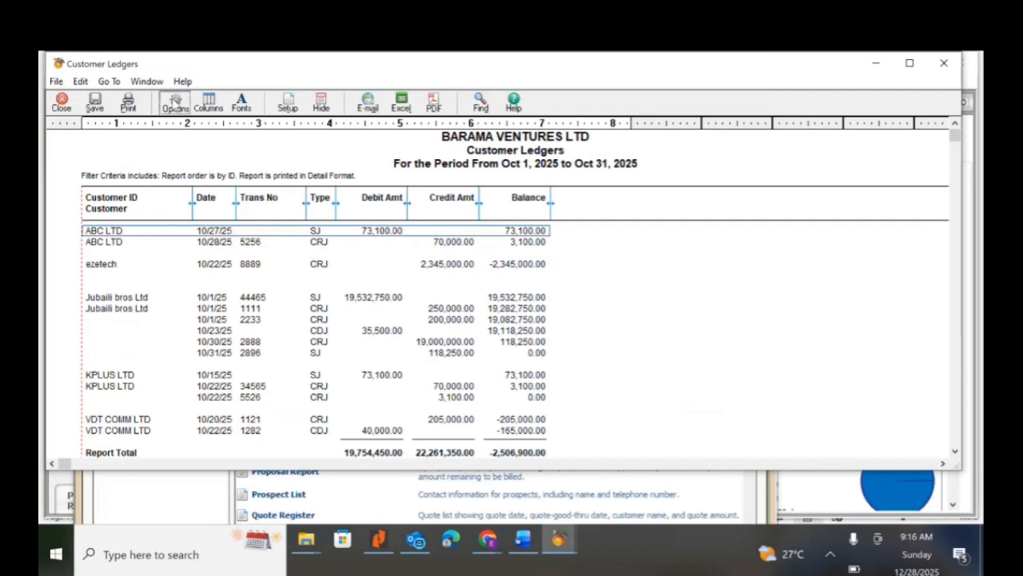
click(173, 101)
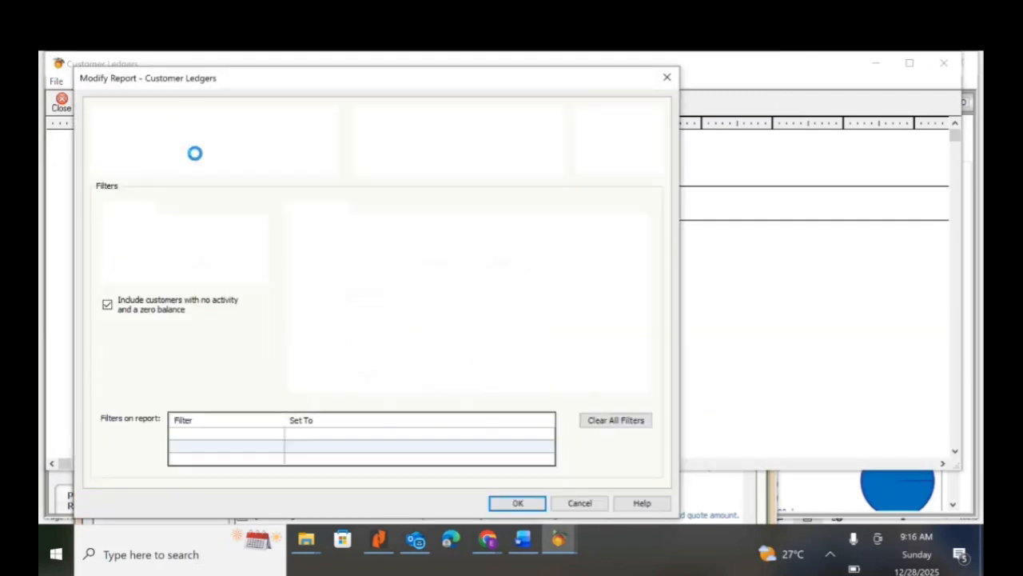
click(135, 220)
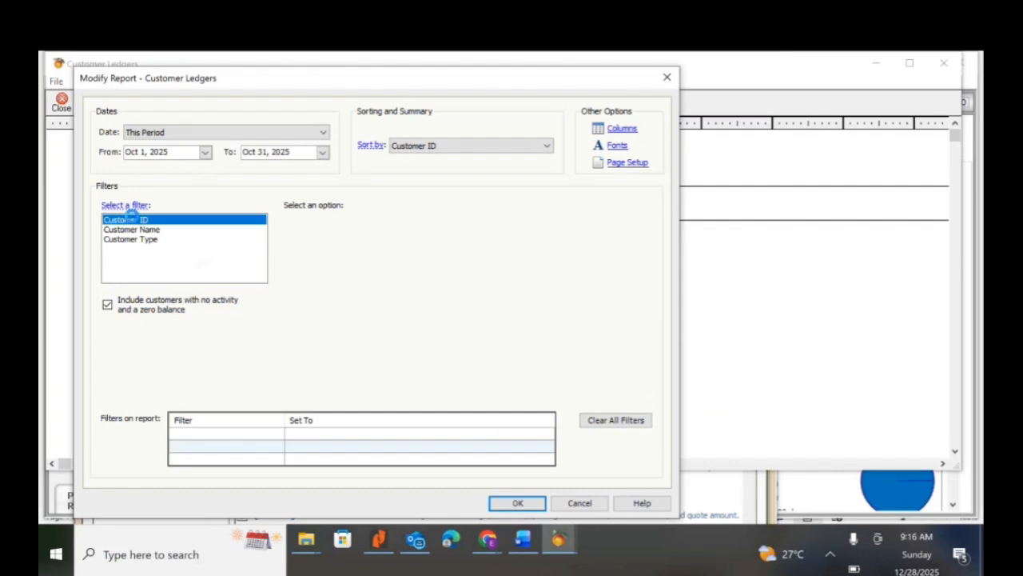
click(372, 279)
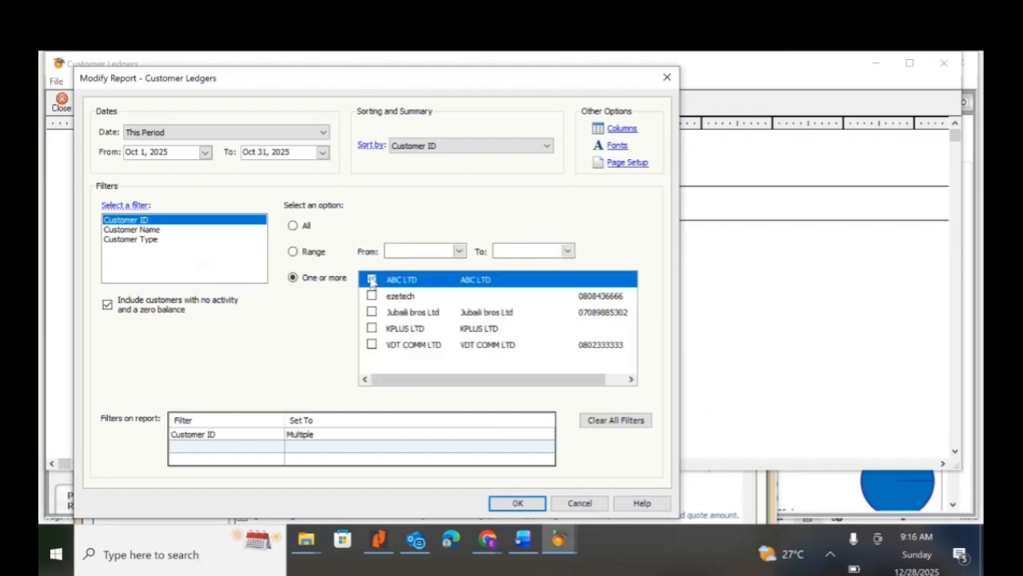
click(517, 504)
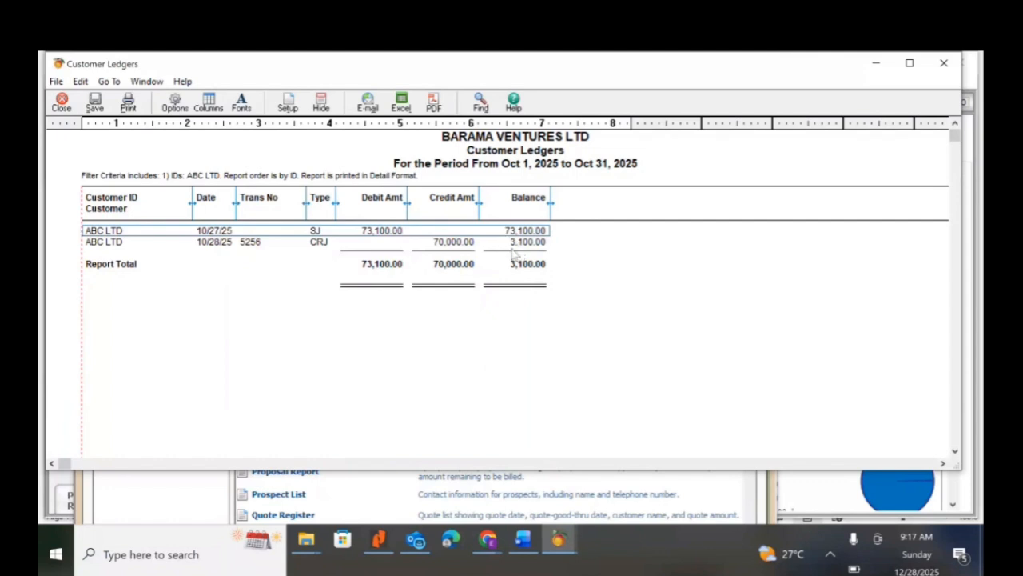
click(64, 104)
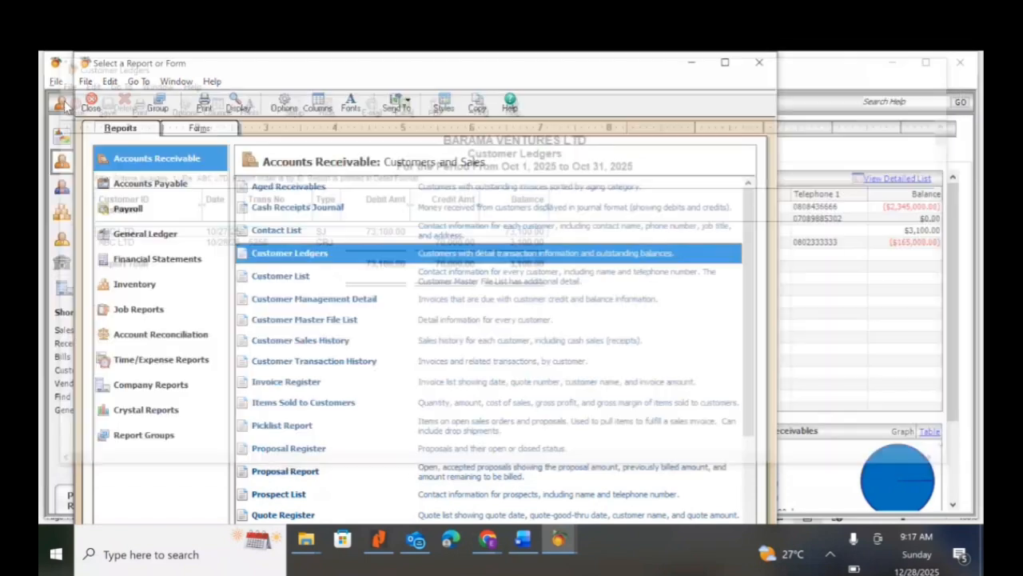
click(760, 67)
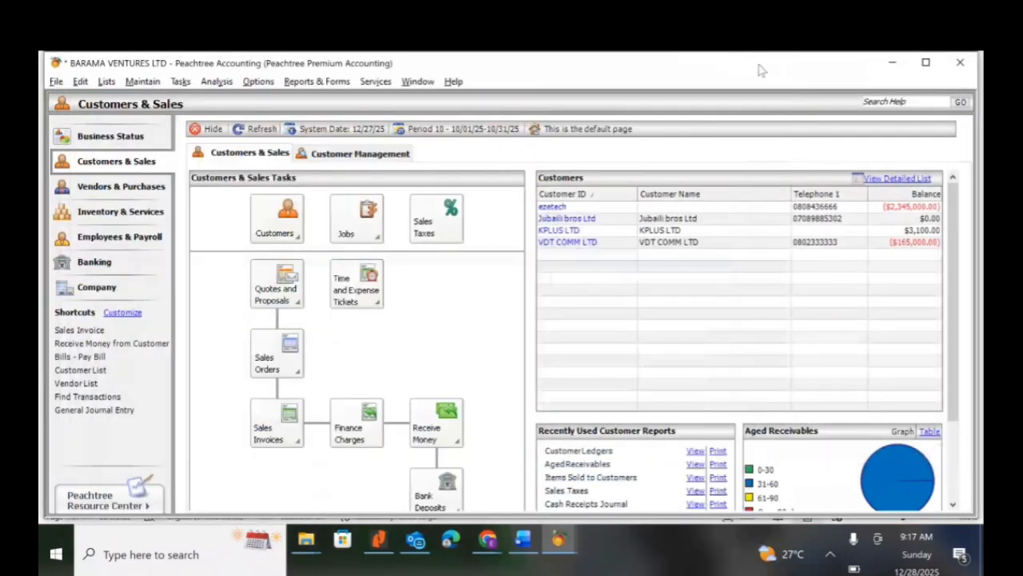
Switch to the Word document to review the withholding tax deduction summary and return to Peachtree
click(524, 540)
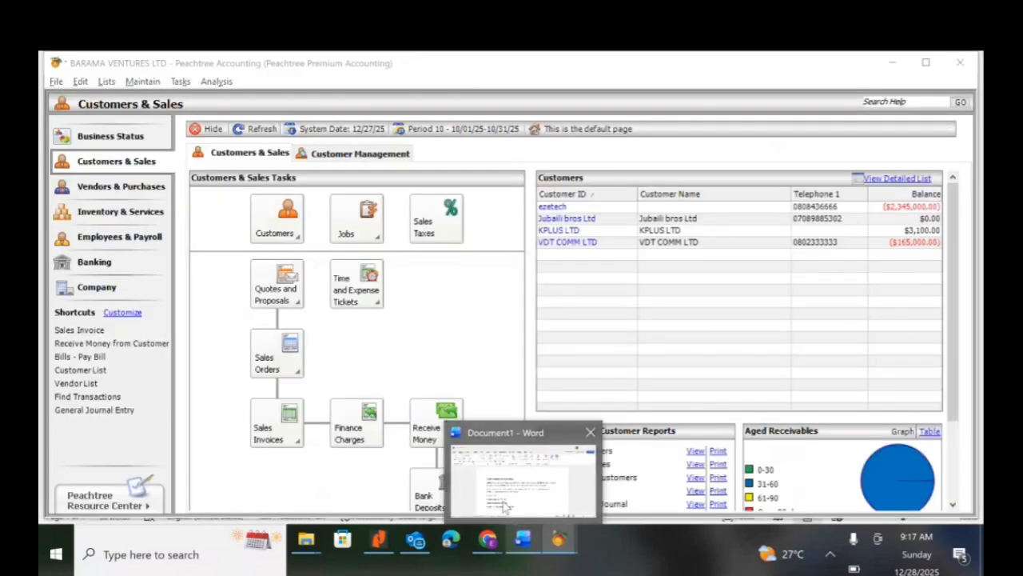
click(520, 542)
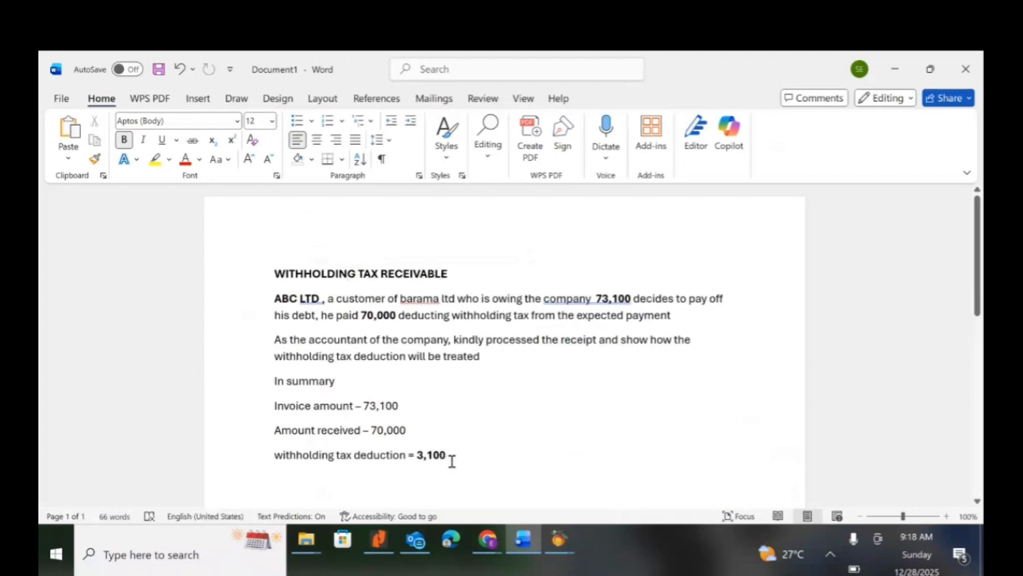
mouse_move(557, 541)
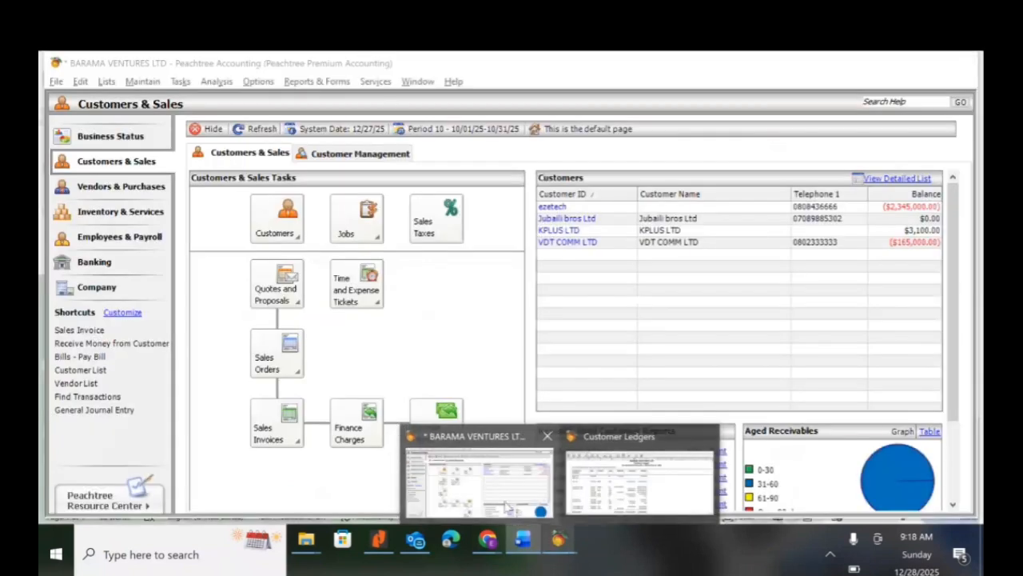
click(506, 505)
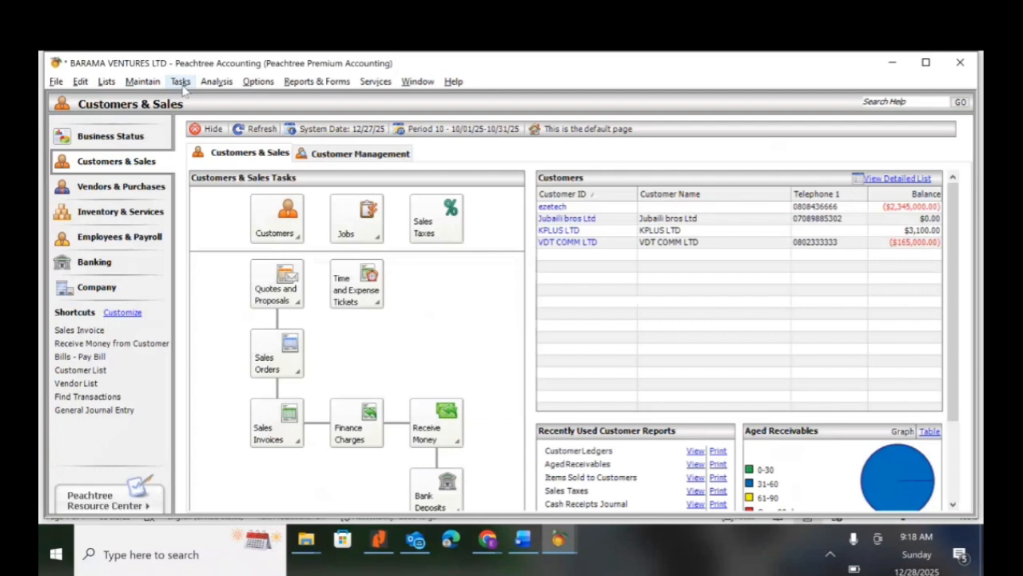
Start a new receipt for customer ABC LTD
click(181, 82)
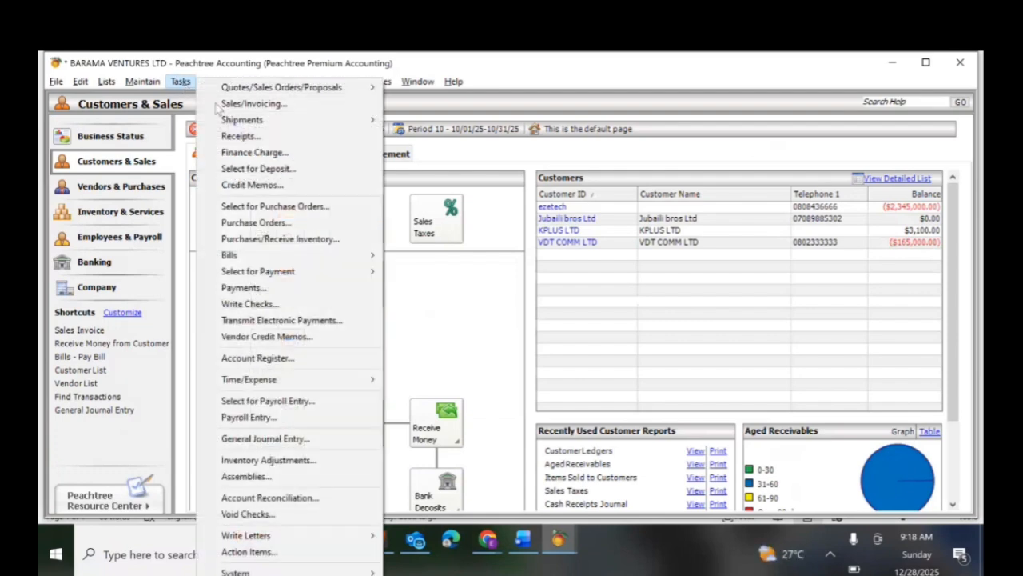
click(253, 140)
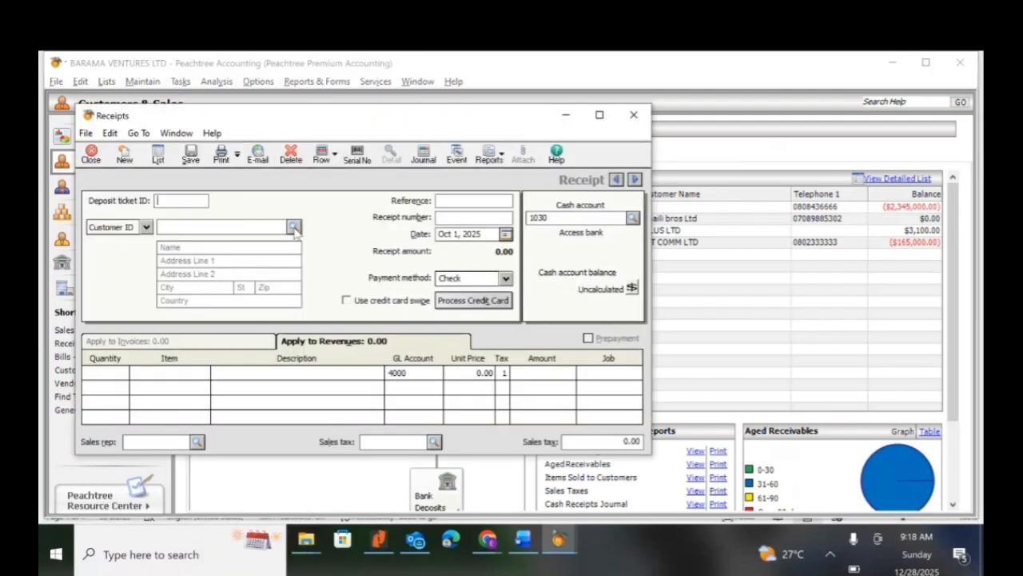
click(294, 227)
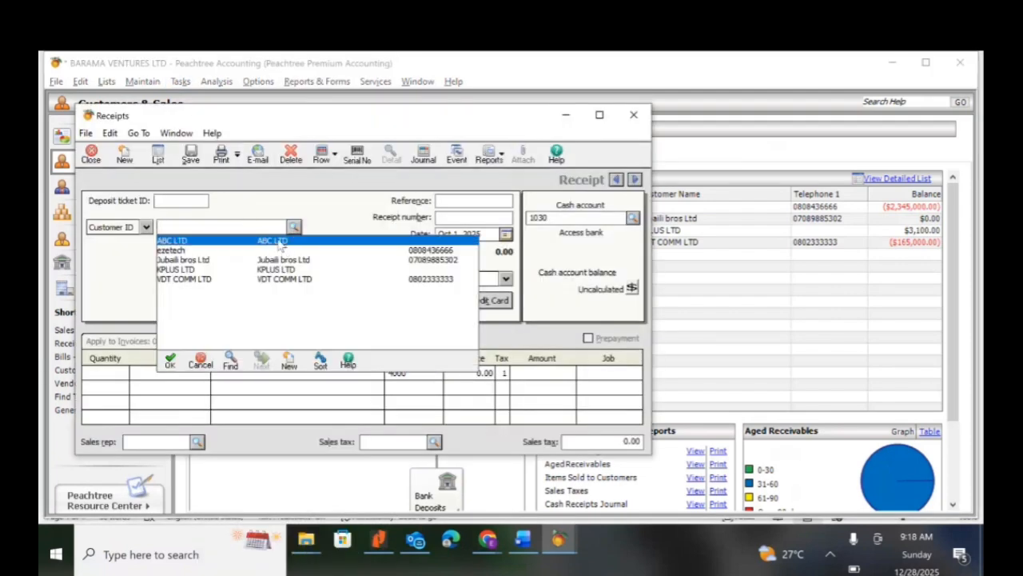
click(279, 242)
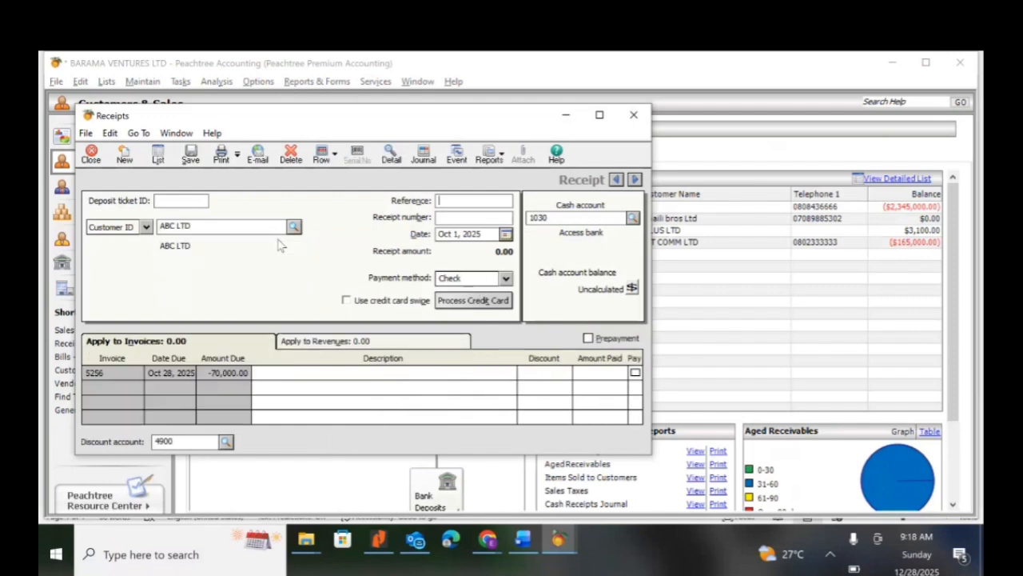
Fill in the line for invoice 5256 with description "WITHHOLDING TAX DEDUCTED BY ABC LTD" and amount paid 3,100.00
click(291, 372)
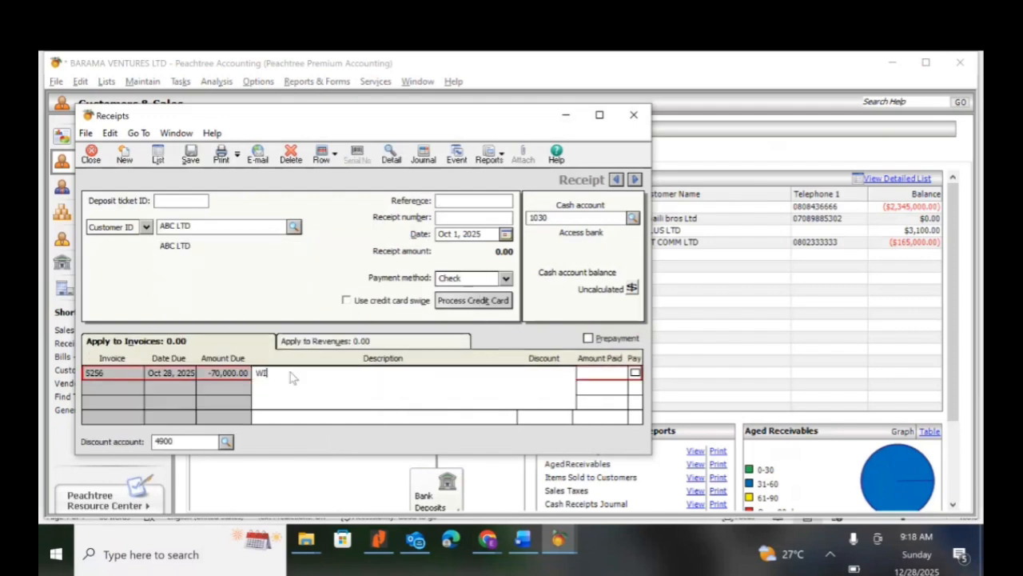
text(WITHHOLDING TAX DEDUCTED BY ABC LTD)
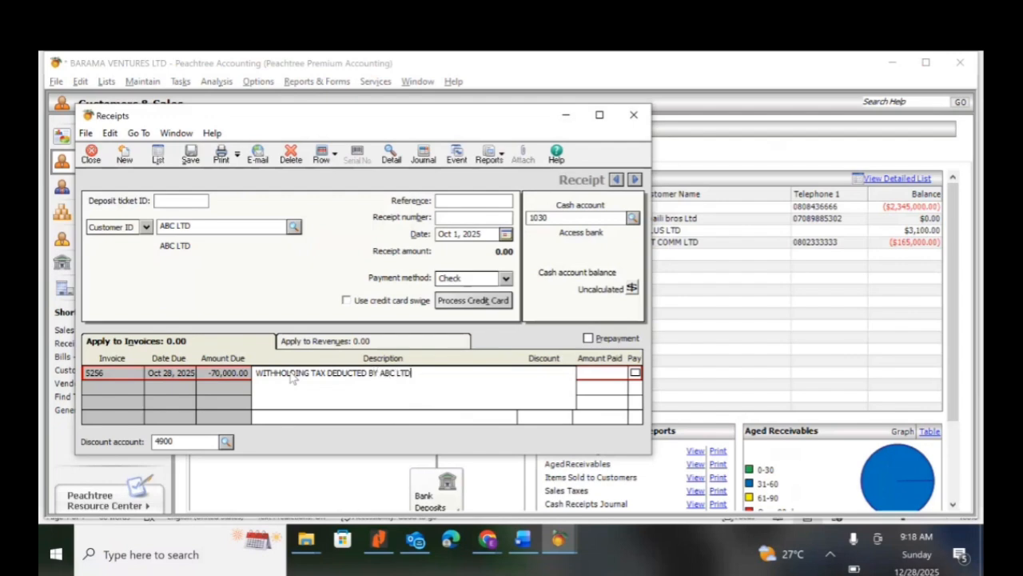
key(Tab)
key(Tab)
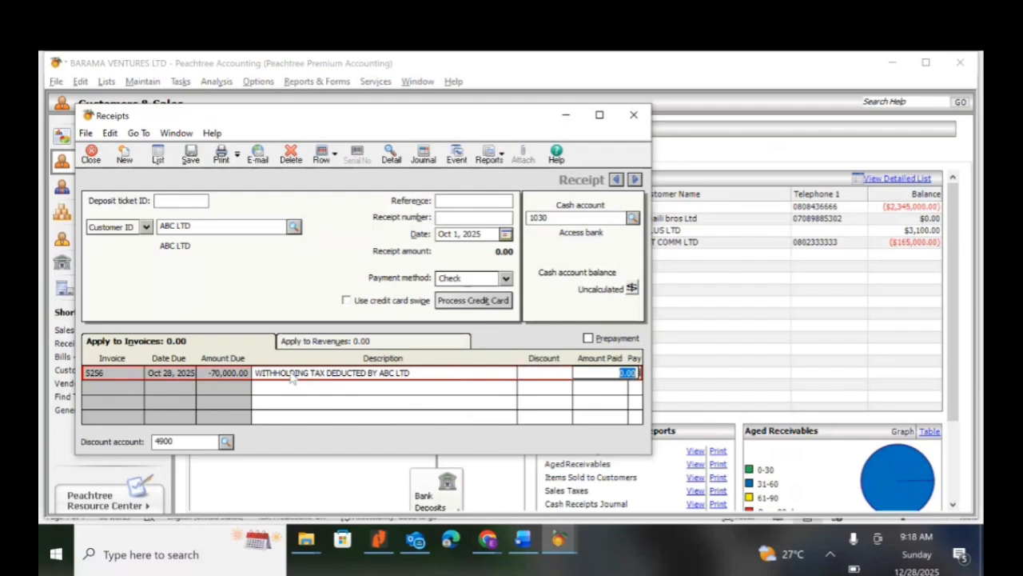
text(3100)
key(Tab)
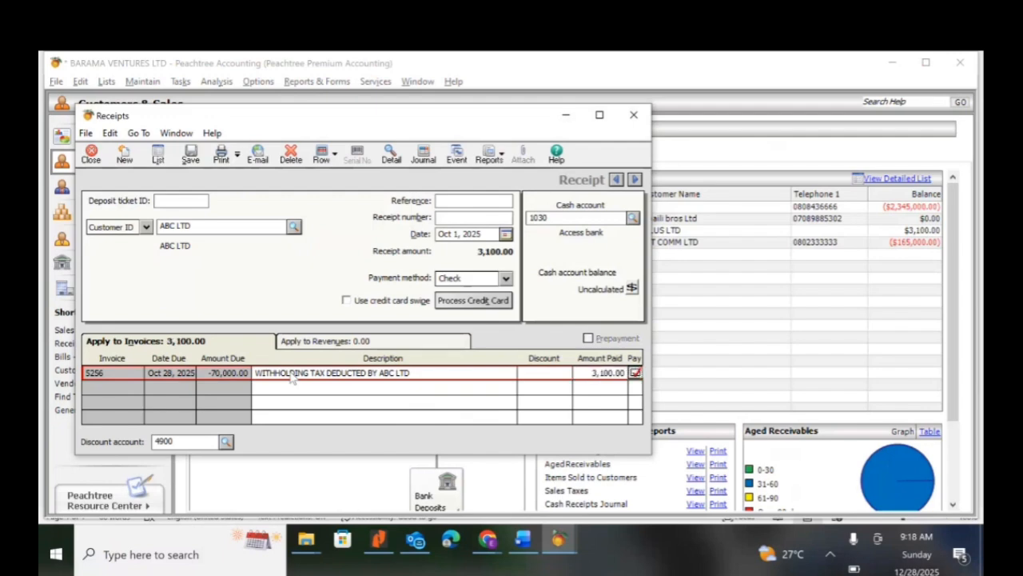
Set the receipt's reference to 6537, cash account to 1410 WHT RECEIVABLE and date to Oct 28, 2025
click(442, 203)
text(6537)
click(632, 218)
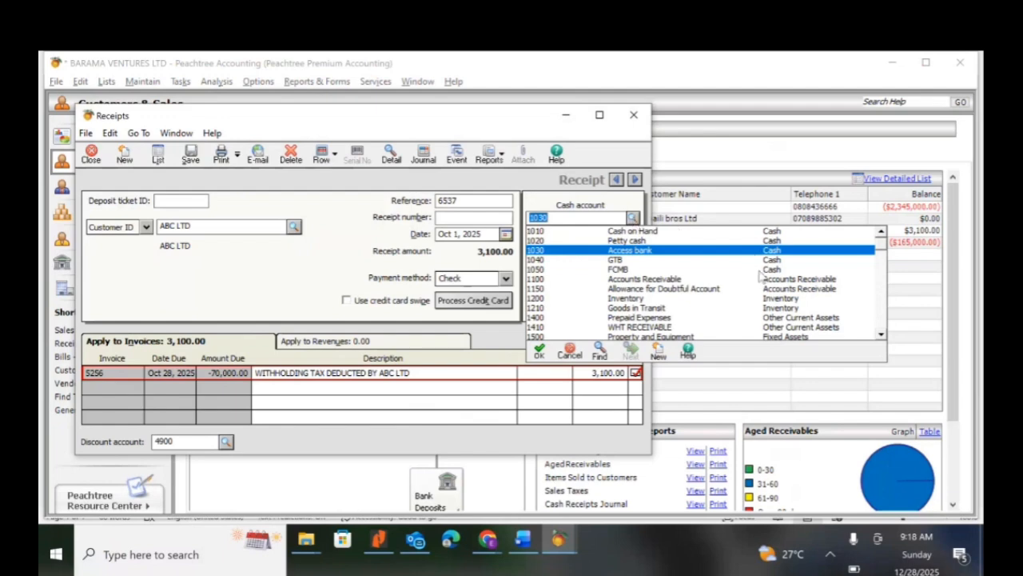
click(880, 337)
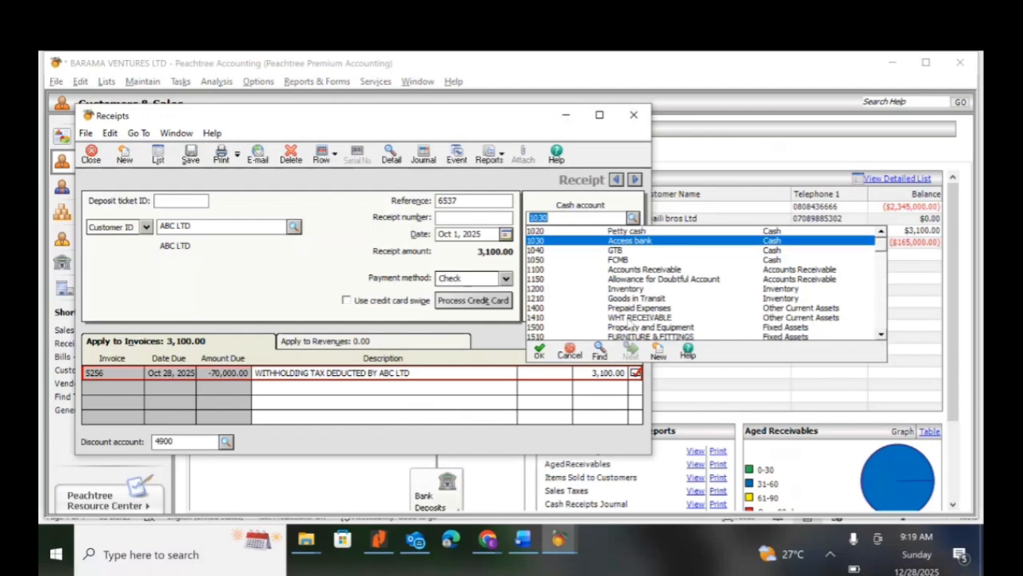
click(625, 318)
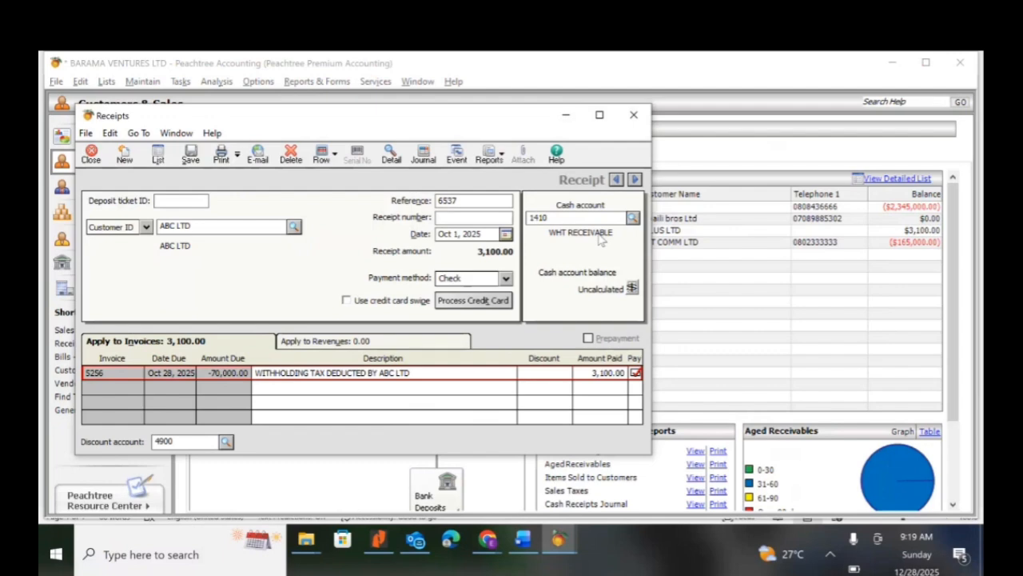
click(506, 235)
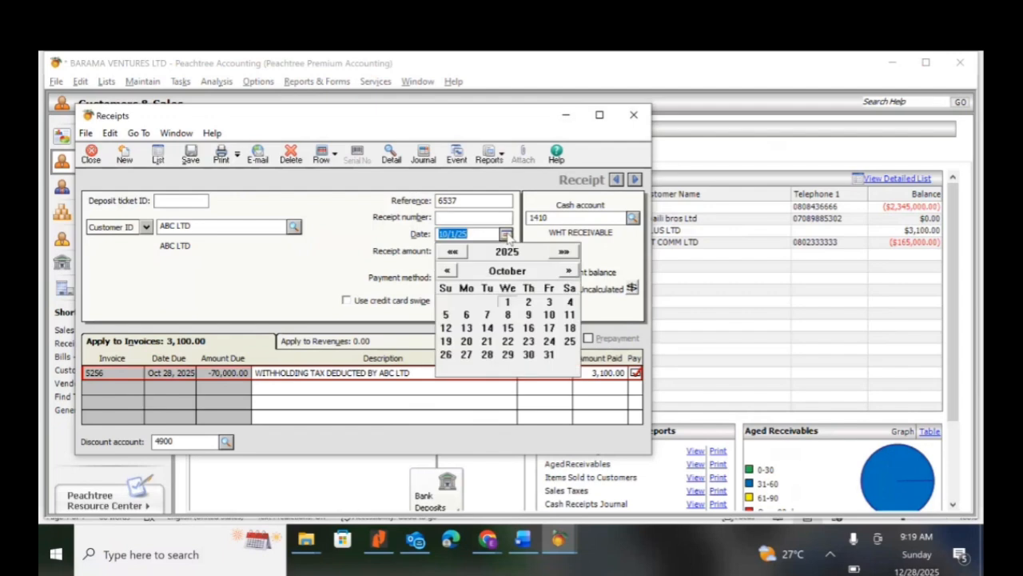
click(487, 355)
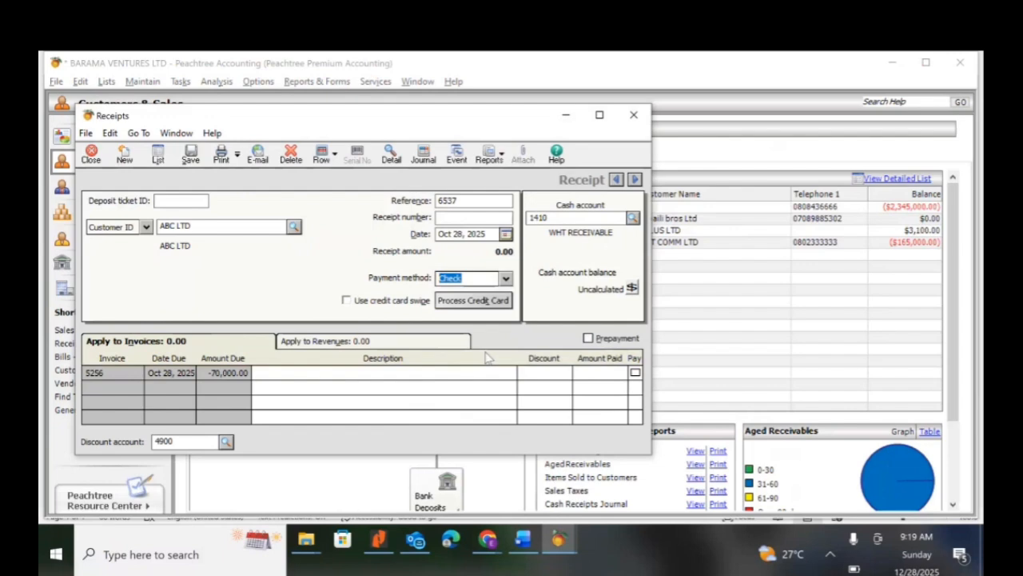
Re-enter the invoice 5256 line's description as "WITHHOLDING TAX DEDUCTED BY ABC LTD" and its amount paid as 3,100.00
click(313, 374)
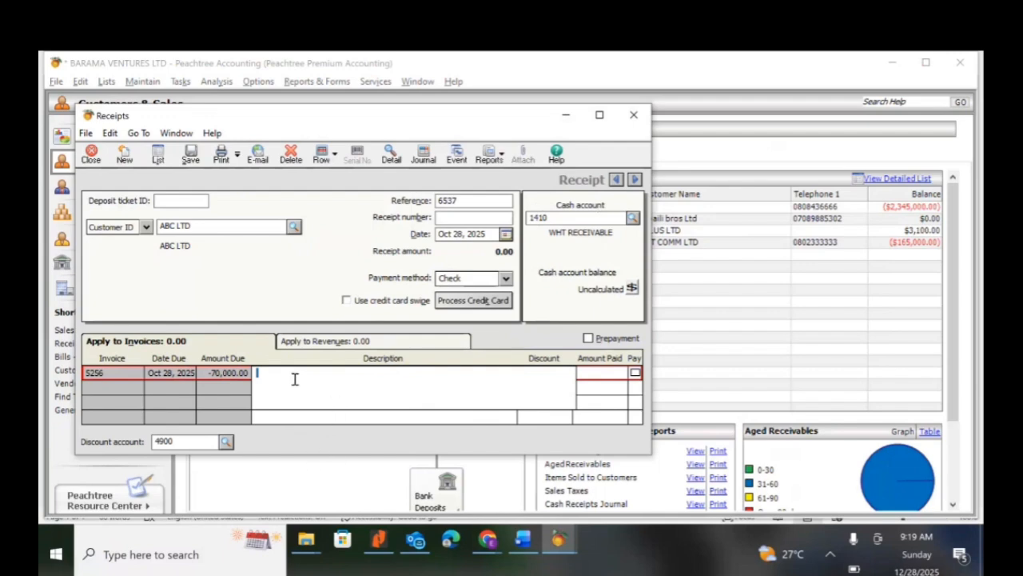
text(WH)
key(BackSpace)
text(ITHHOLDING TAX DEDUCTED BY)
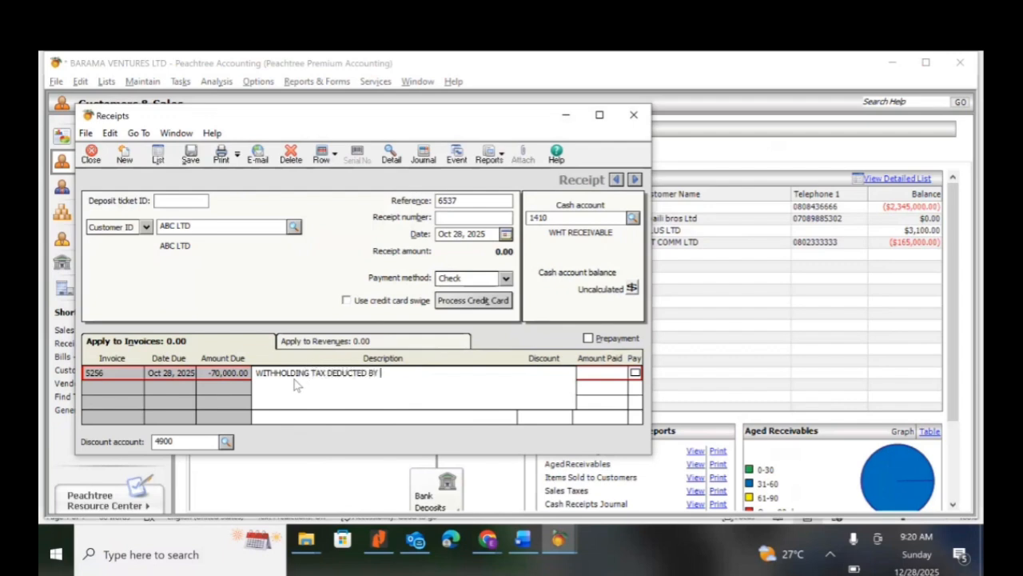
text( ANVC LTD)
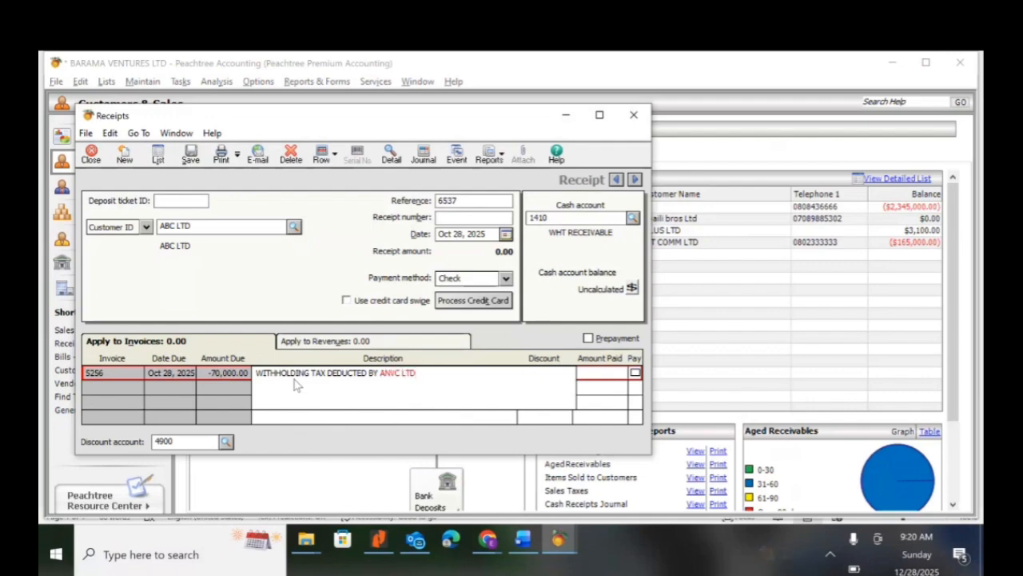
key(BackSpace)
key(BackSpace)
key(BackSpace)
key(BackSpace)
text(C)
key(BackSpace)
text(BC LTD)
key(Tab)
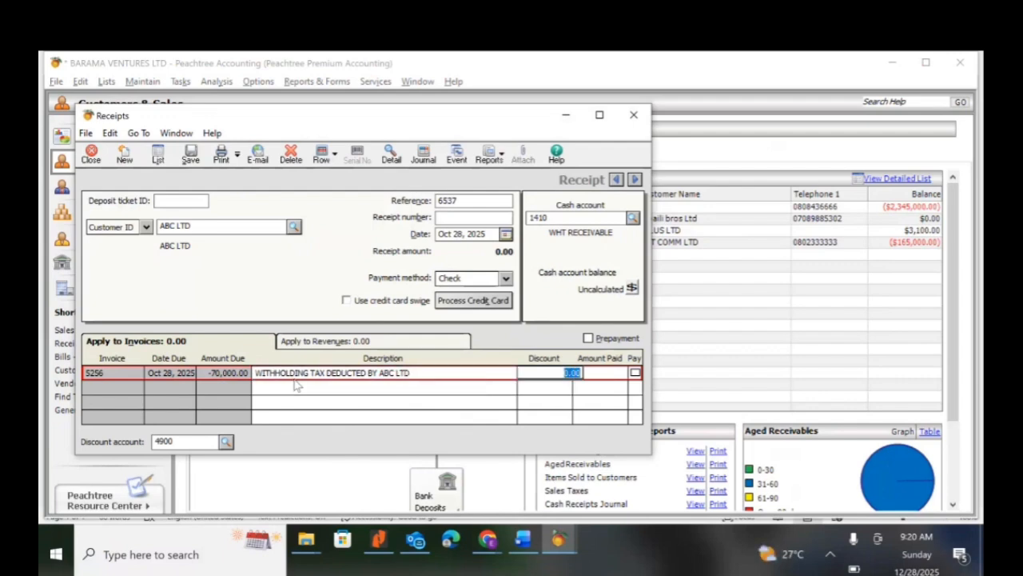
key(Tab)
text(3100)
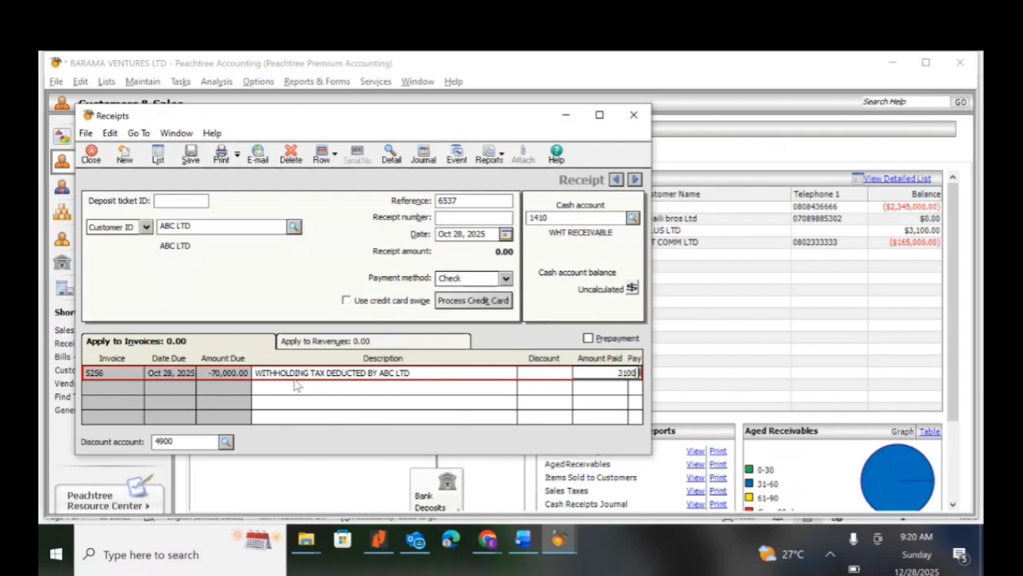
key(Tab)
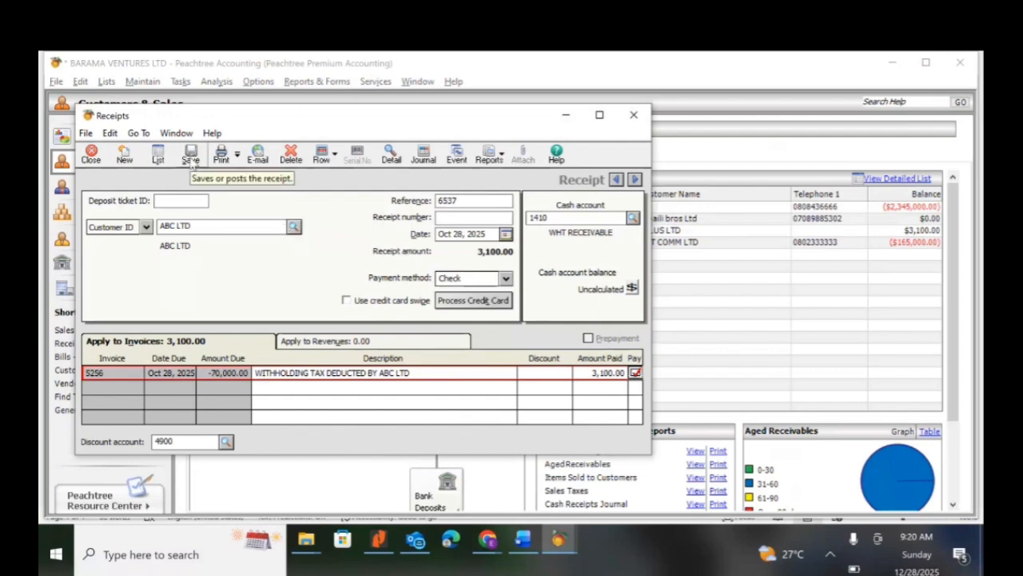
Save the 3,100.00 withholding tax receipt for ABC LTD, review the receipt list, and close the receipts
click(190, 160)
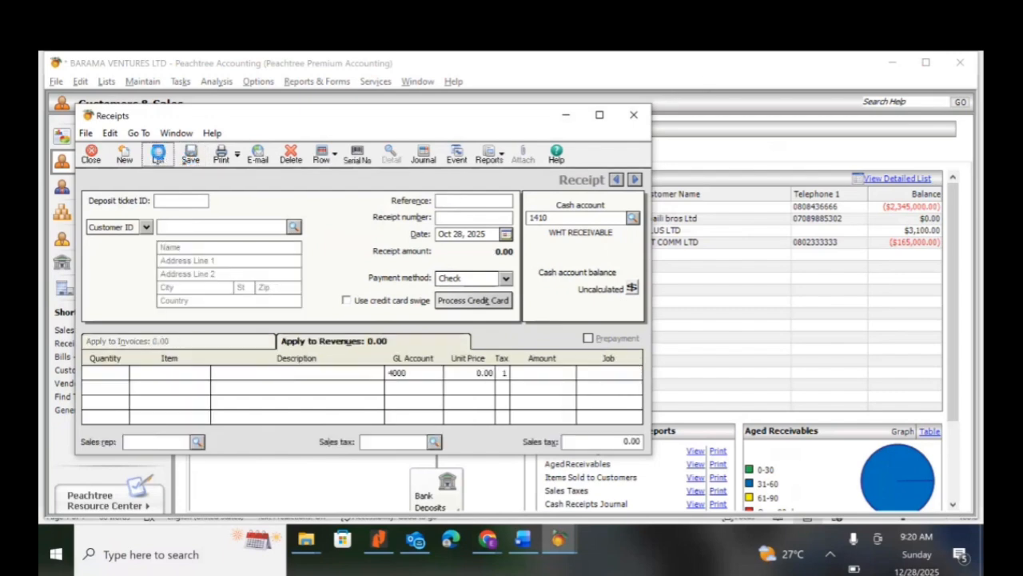
click(158, 153)
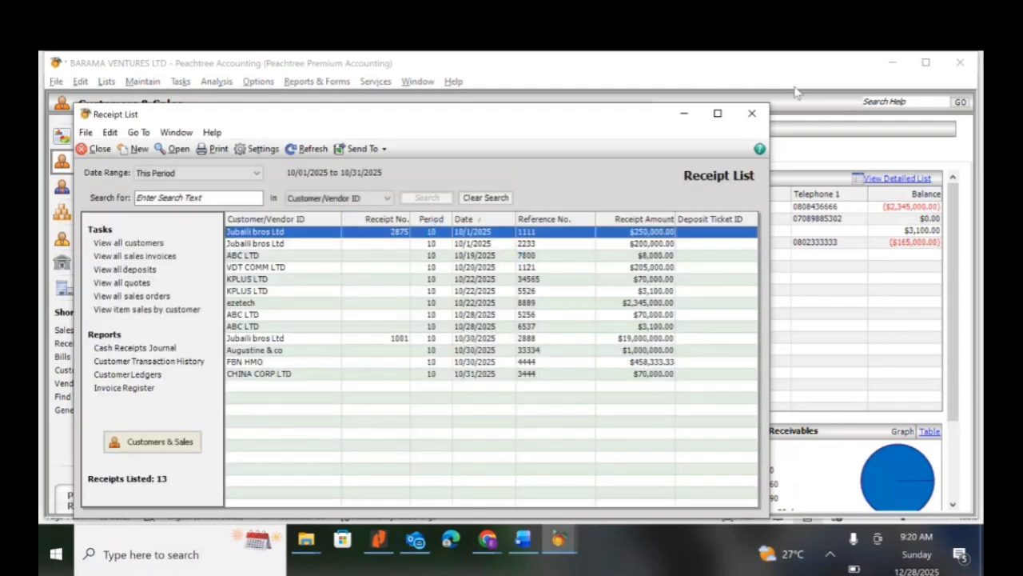
click(752, 114)
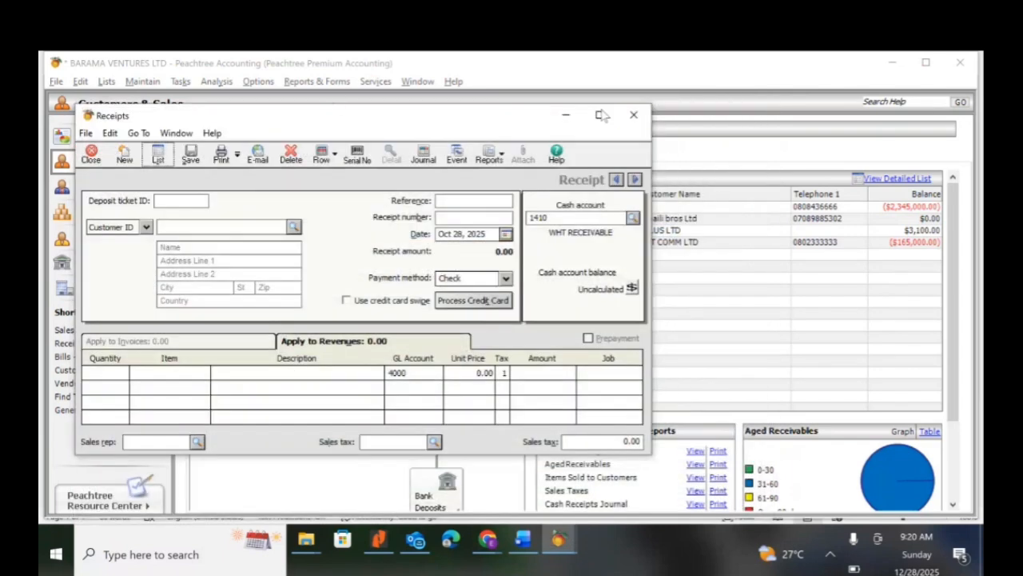
click(639, 116)
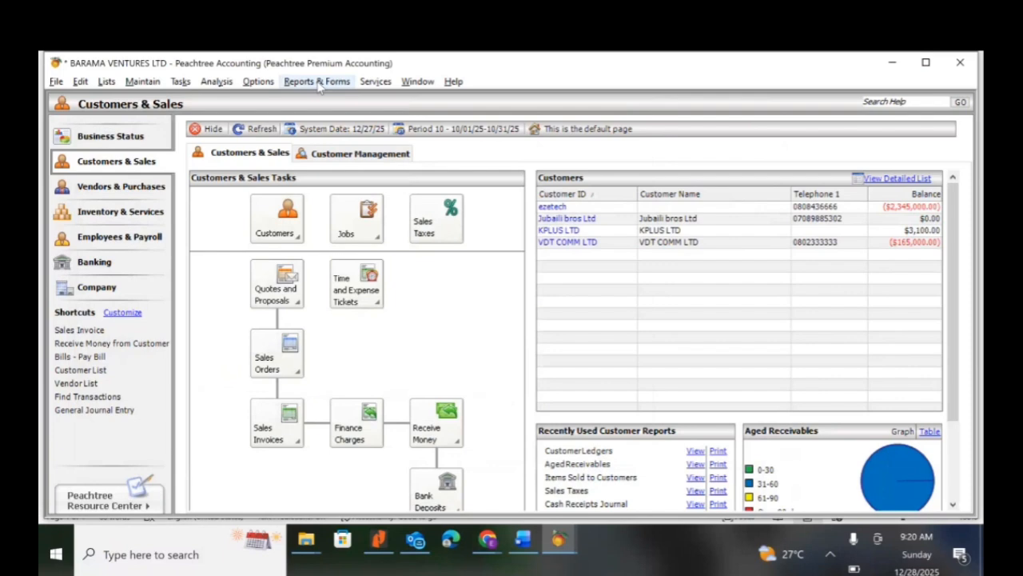
Open the Customer Ledgers report from the Accounts Receivable reports
click(318, 83)
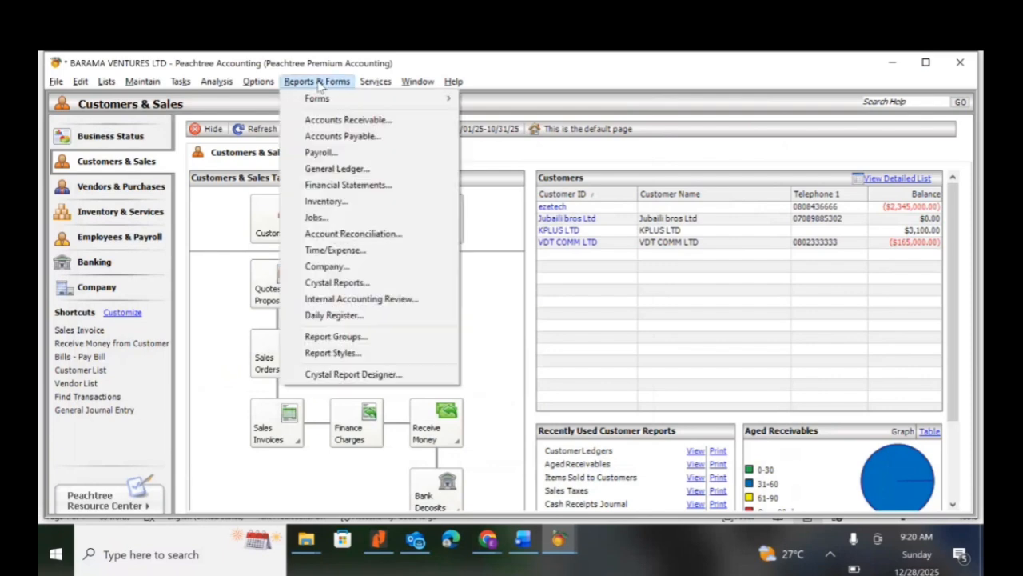
click(340, 120)
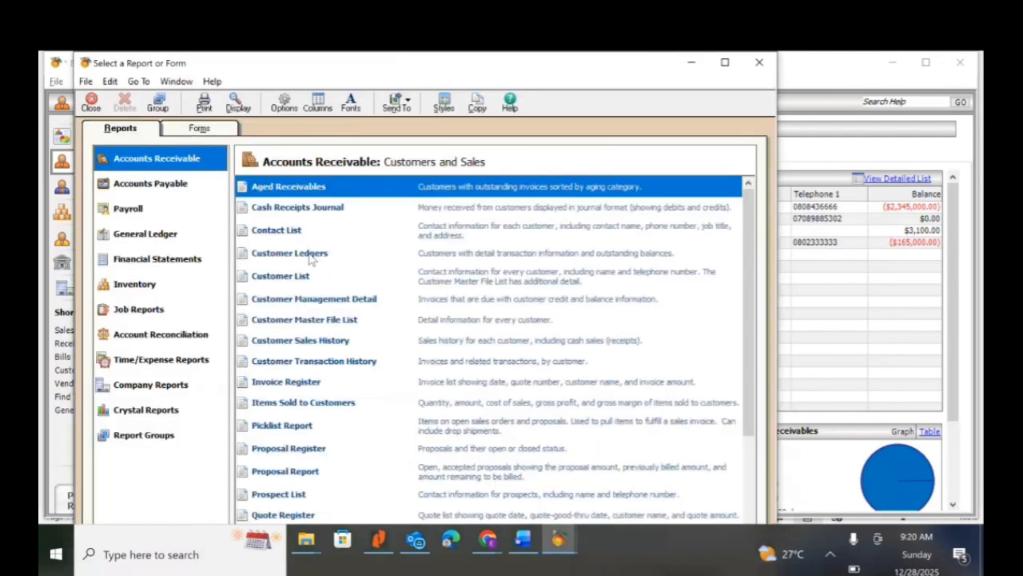
double_click(310, 254)
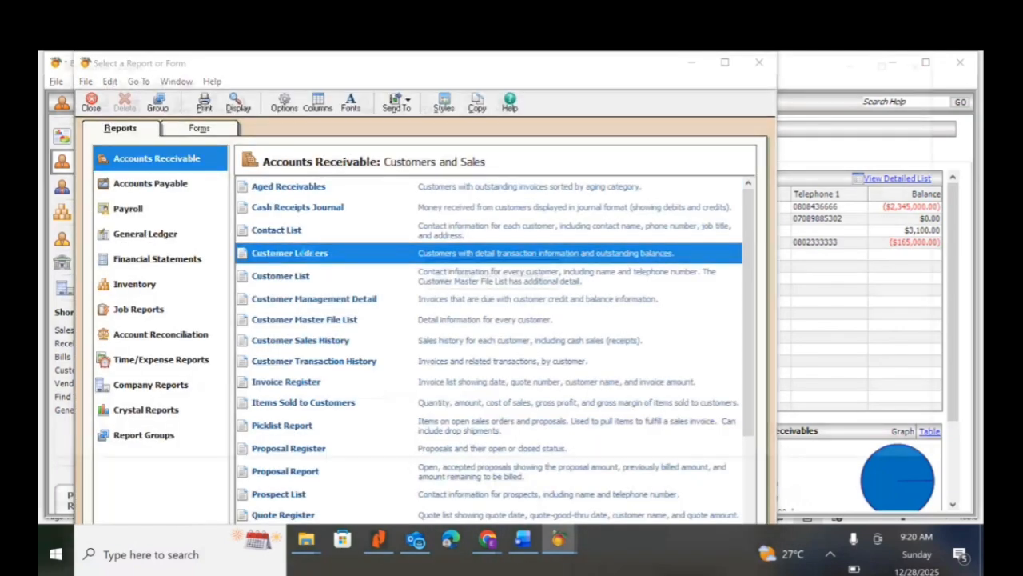